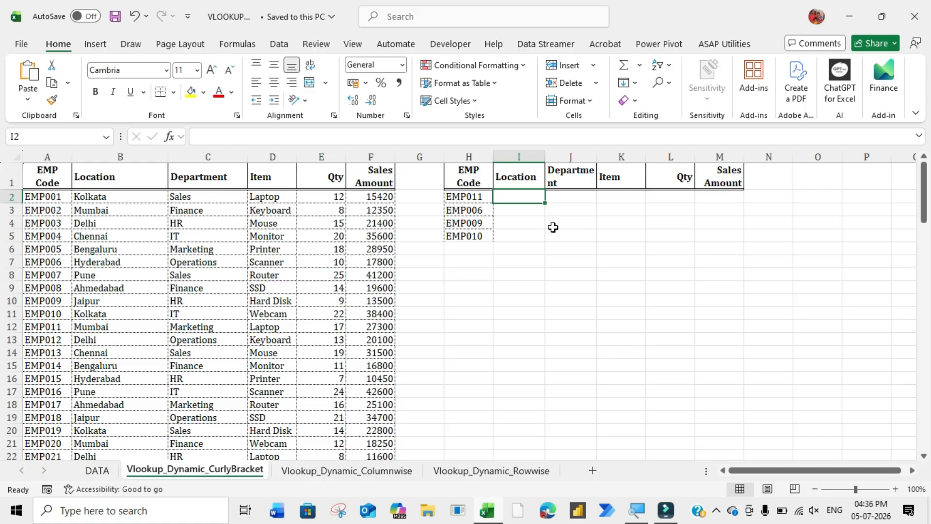
Look through the Columnwise and Rowwise VLOOKUP sheets, ending on the Vlookup_Dynamic_CurlyBracket sheet
click(315, 473)
click(478, 472)
click(260, 473)
click(326, 472)
click(468, 363)
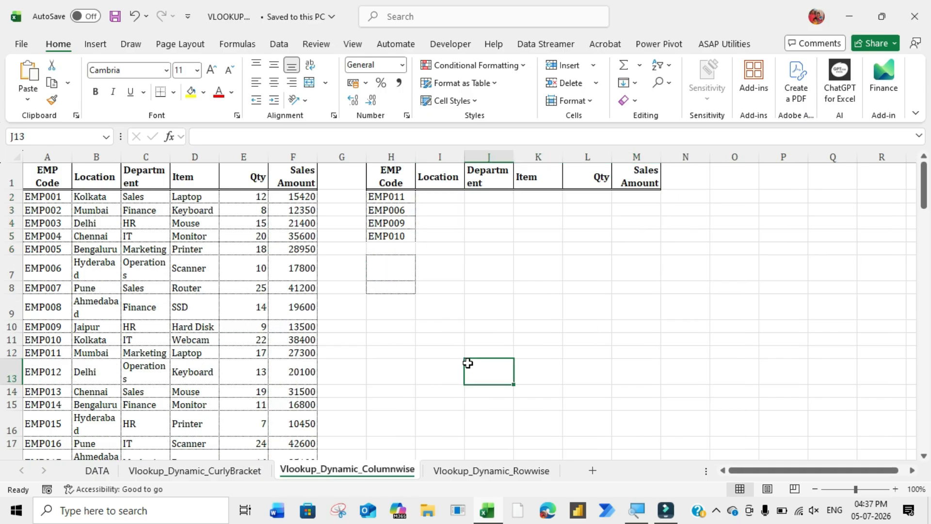
click(516, 471)
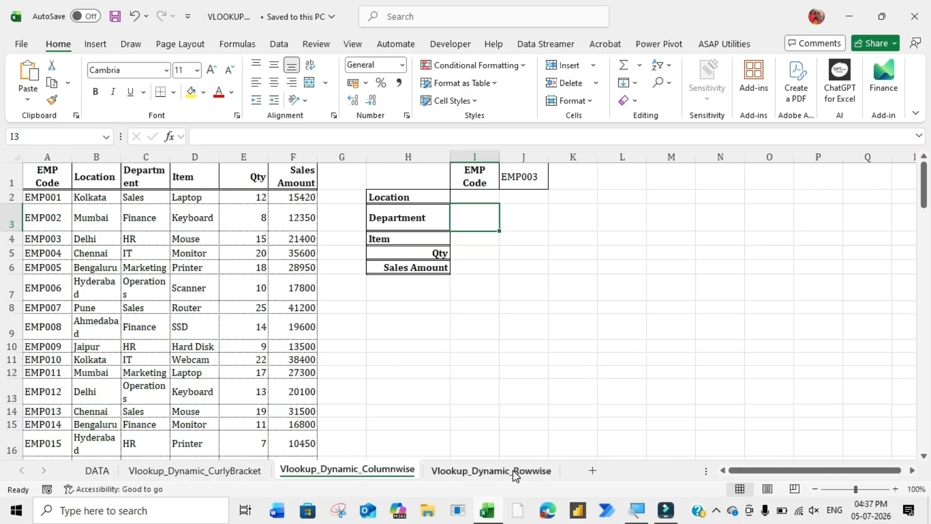
click(245, 472)
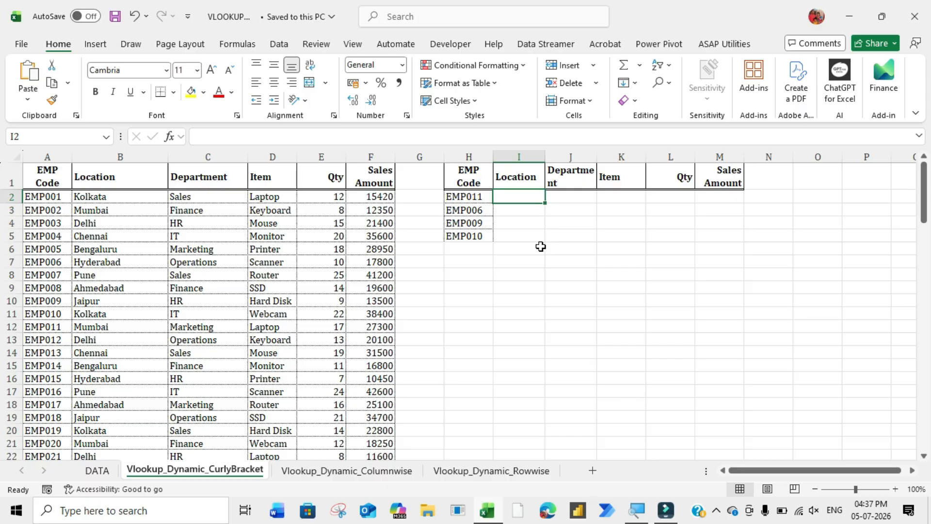
Begin a VLOOKUP formula in I2 with the column-locked reference $H2 as its lookup value
text(=vlook)
key(Tab)
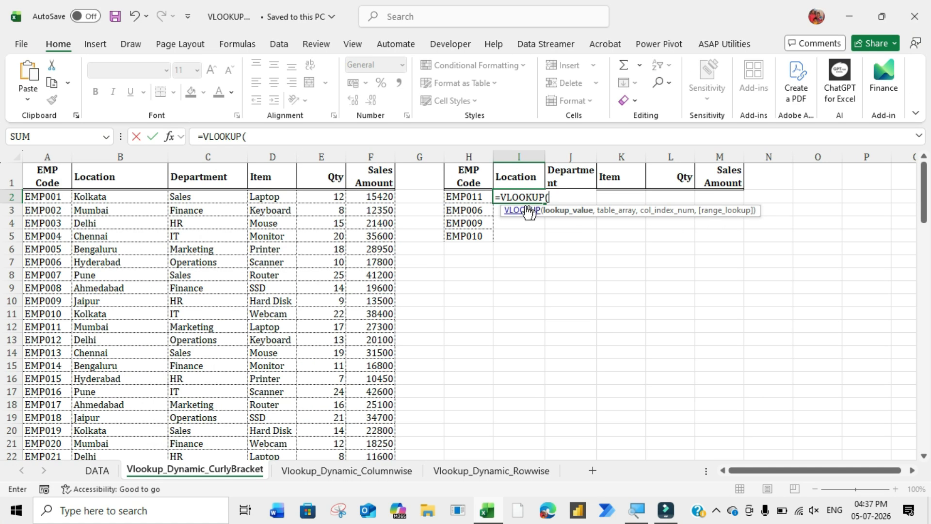
click(471, 195)
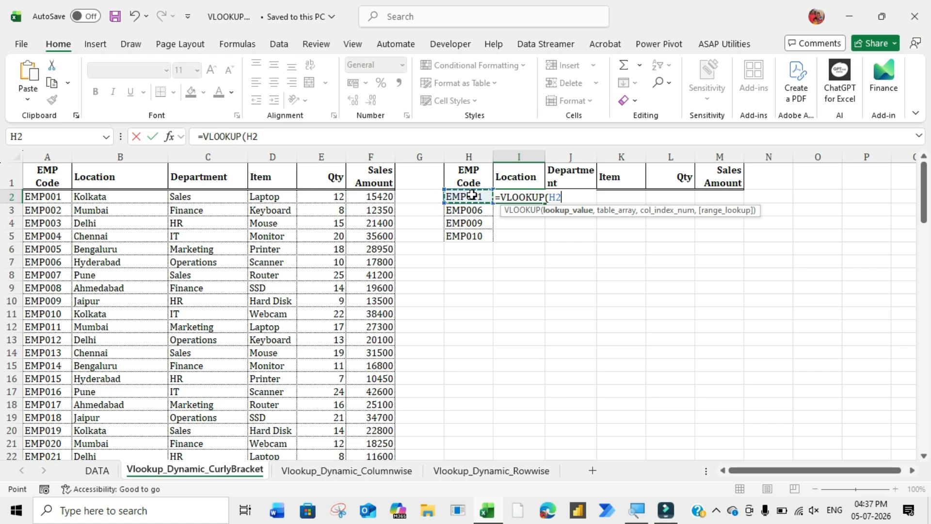
key(F4)
key(F4)
key(F4)
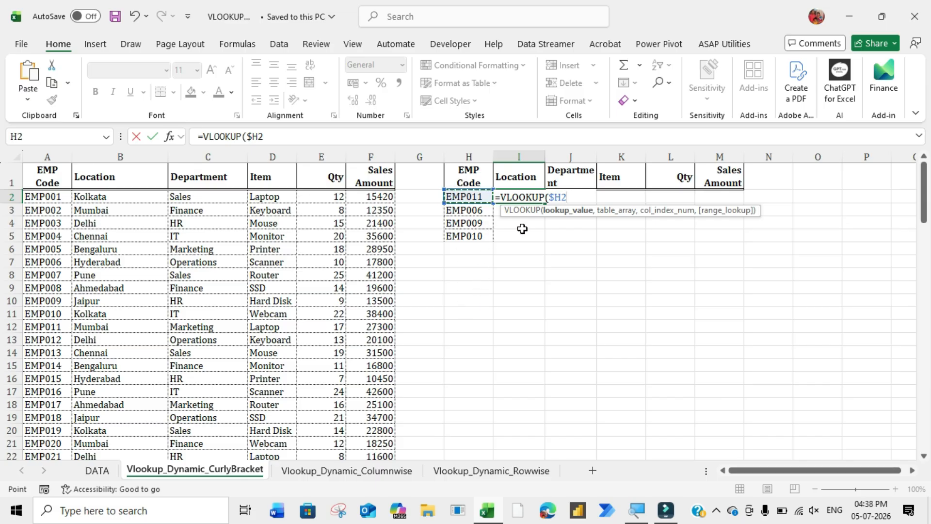
text(,)
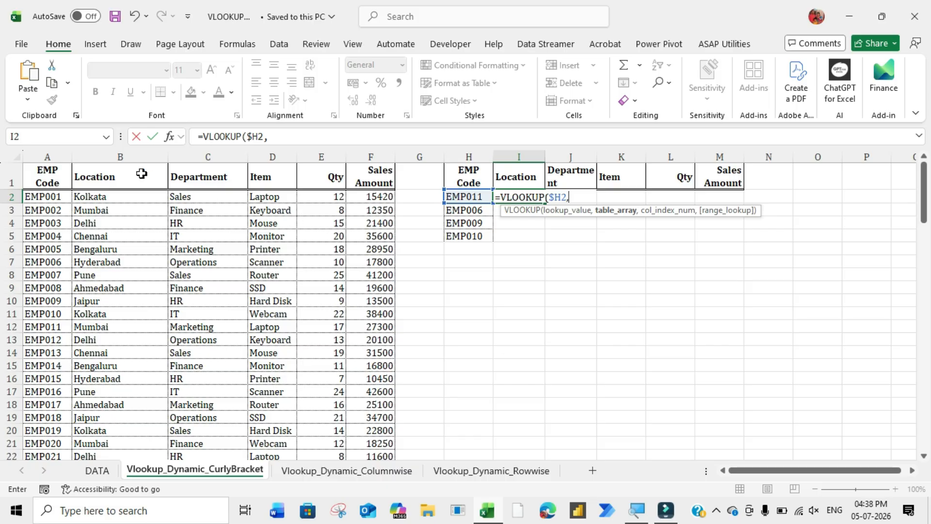
click(51, 160)
drag(51, 160, 377, 183)
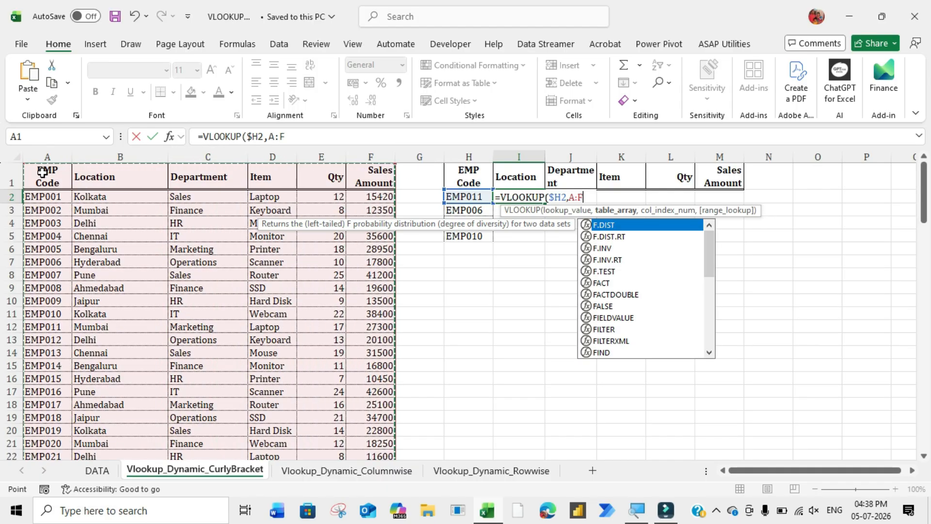
drag(42, 171, 361, 417)
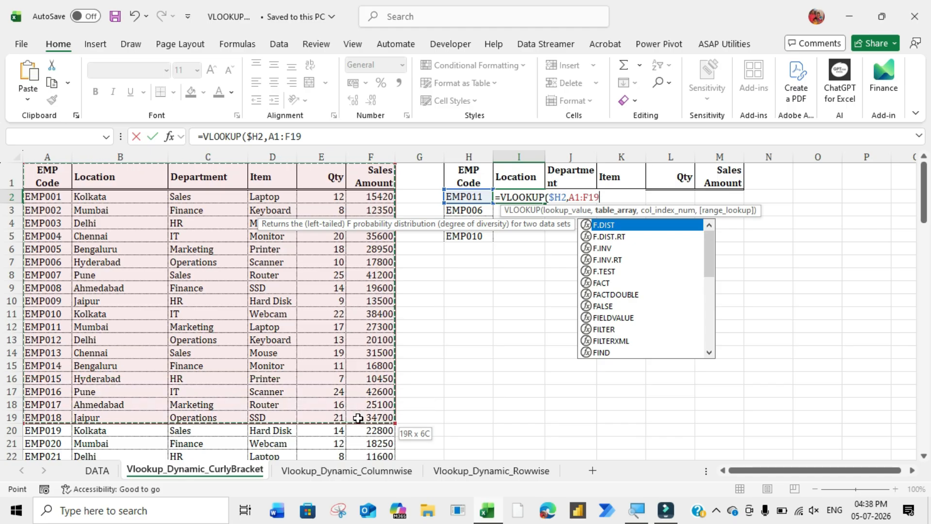
click(38, 170)
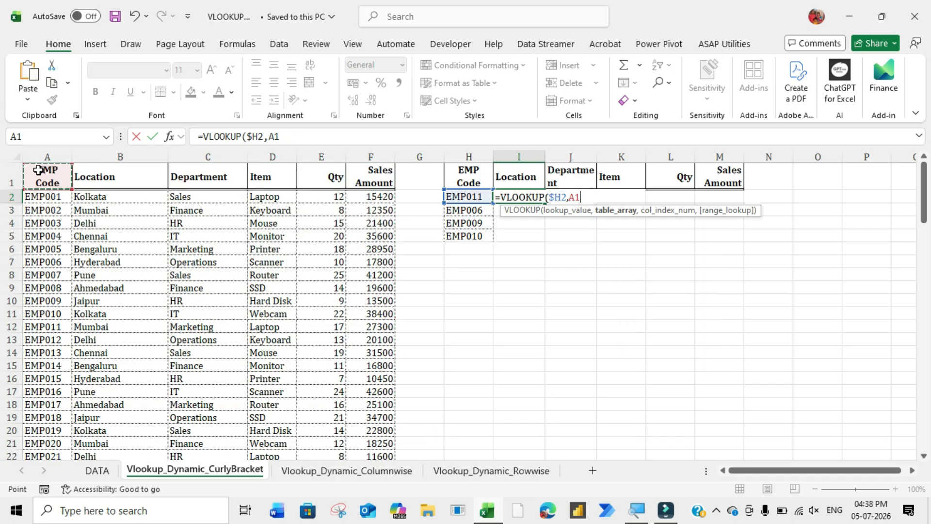
key(ctrl+space)
Set the formula's table array to the whole employee data table as the absolute range $A$1:$F$101
click(39, 171)
key(ctrl+shift+Down)
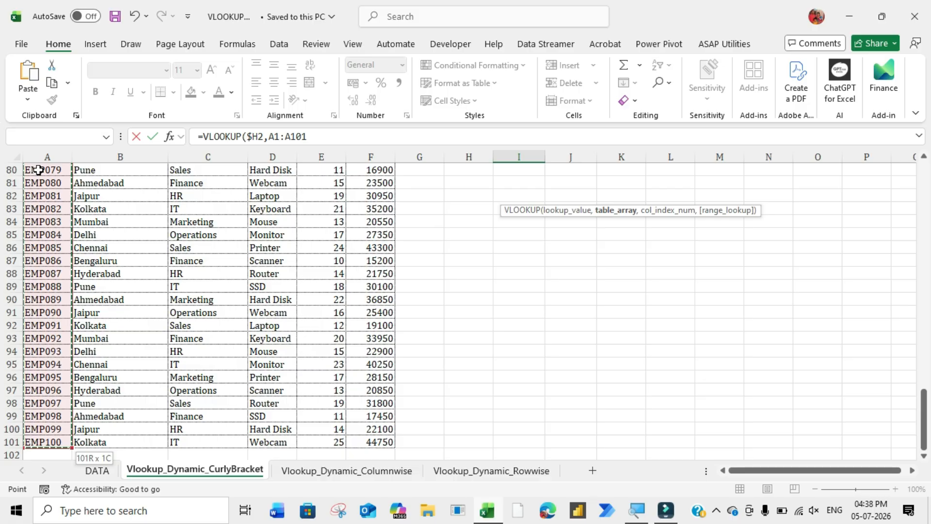
key(ctrl+shift+Right)
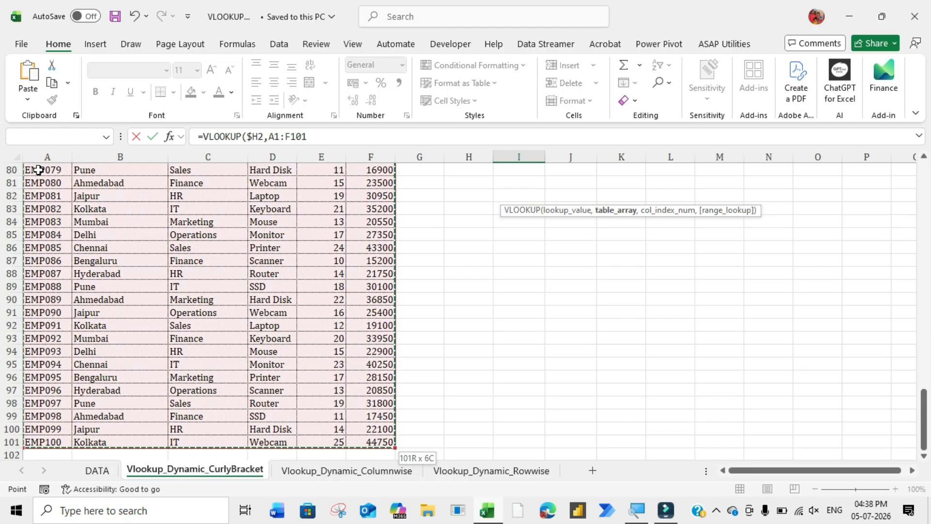
scroll(39, 170, up, 20)
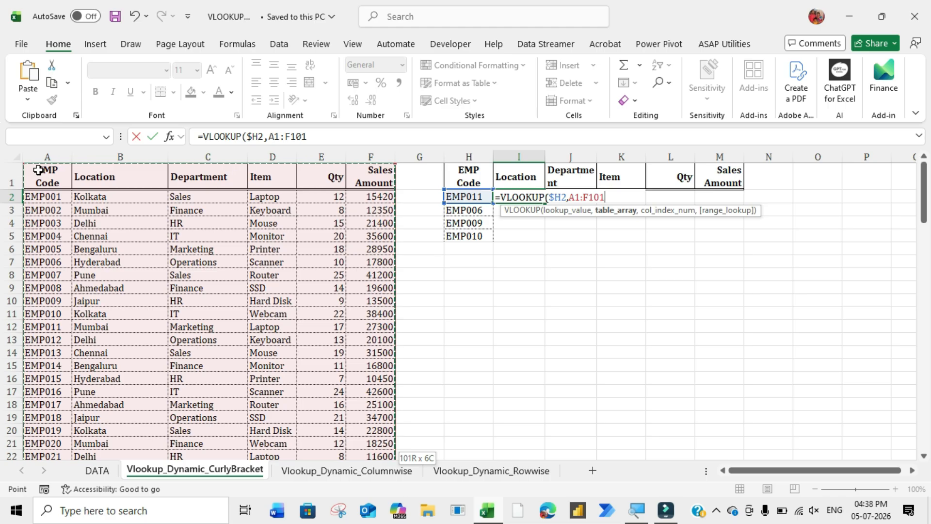
key(F4)
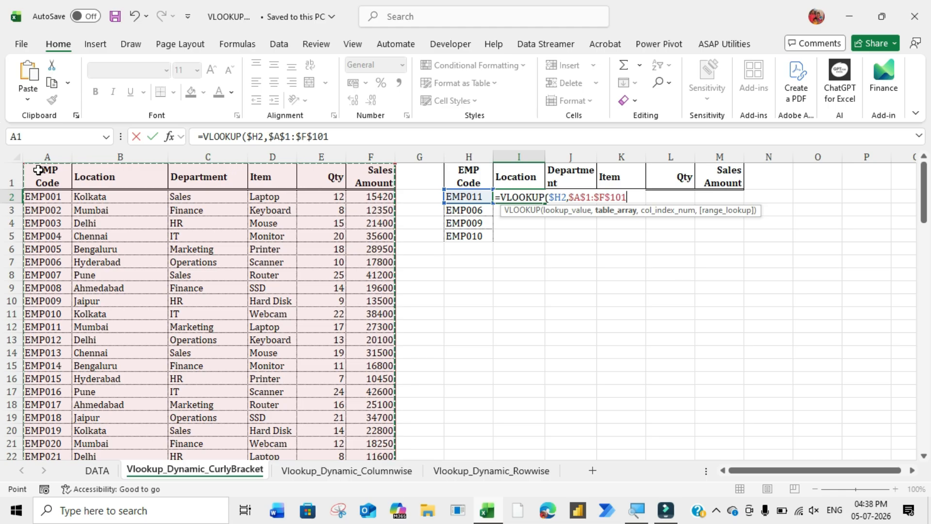
text(,)
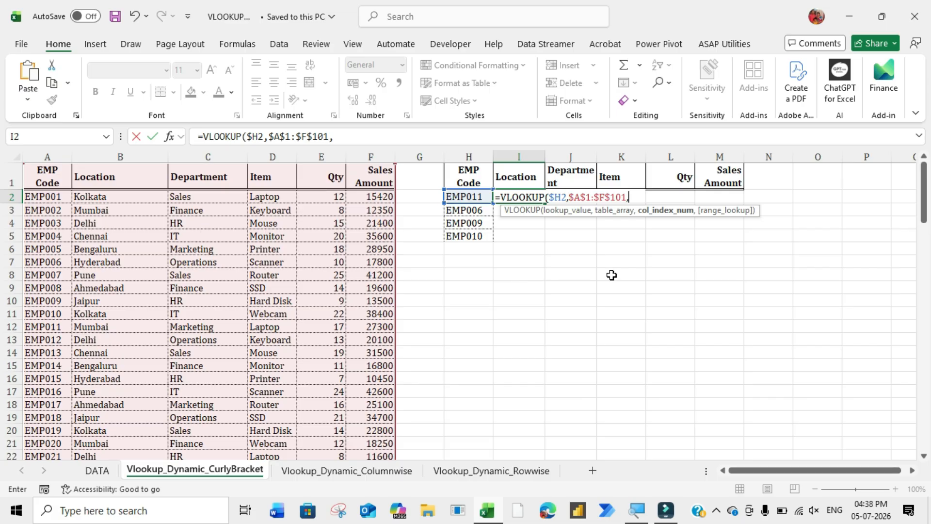
Enter the curly-bracket array {2,3,4,5,6} as the formula's column index number
text(,)
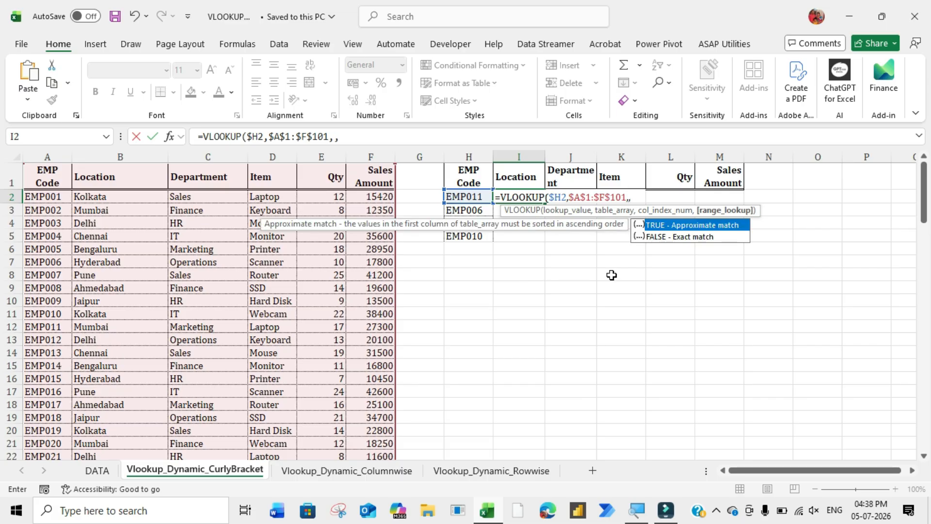
key(BackSpace)
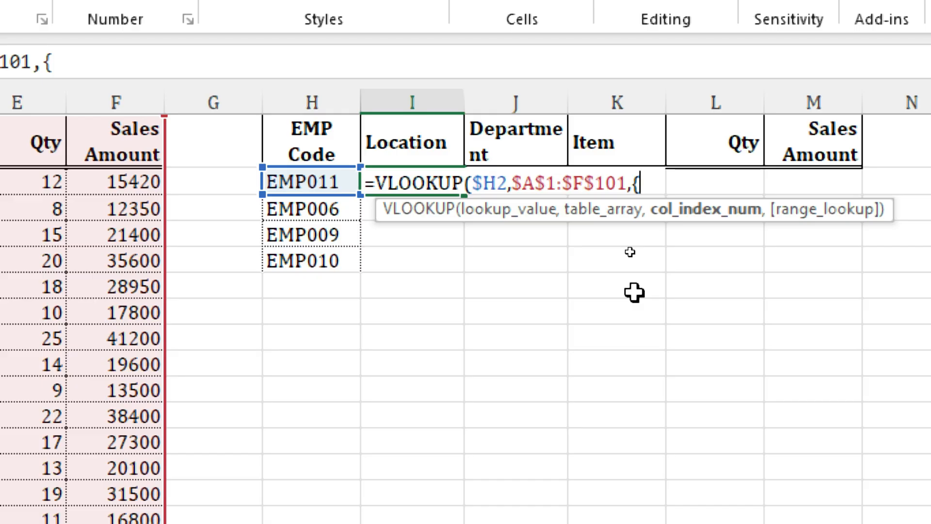
text(2,3,)
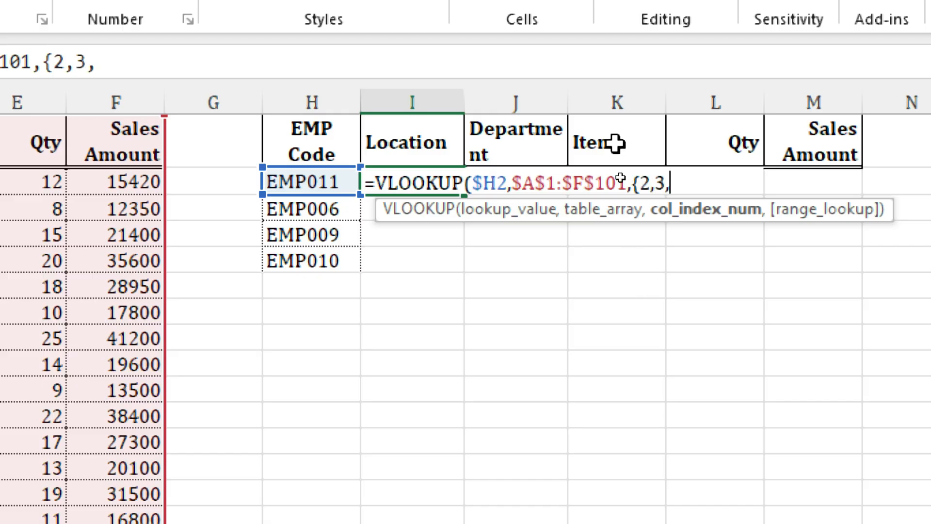
text(4,)
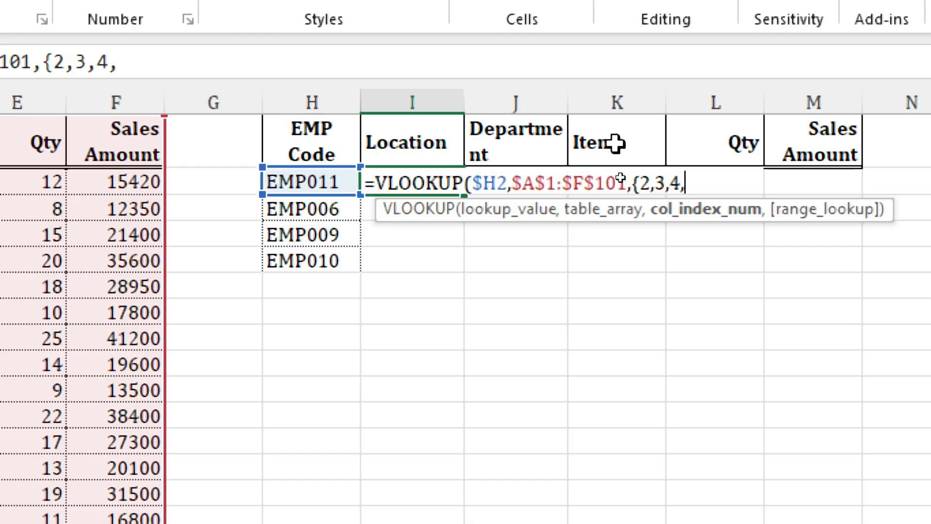
key(BackSpace)
text(,5,6)
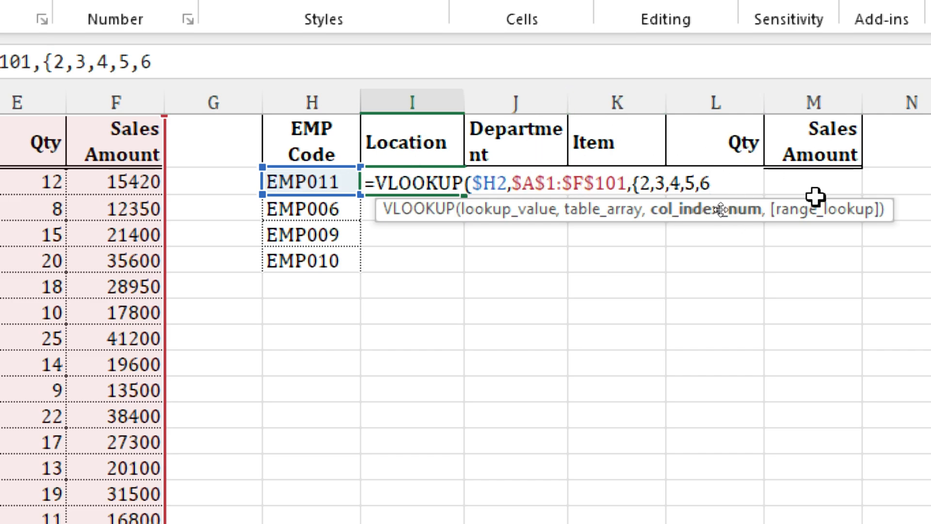
text(})
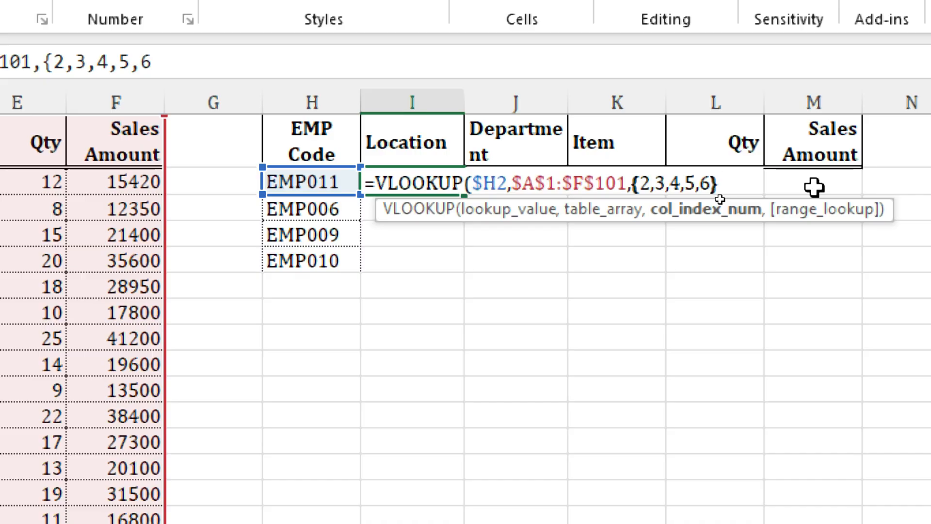
Set the range lookup to FALSE for an exact match and complete the VLOOKUP formula in I2
text(,)
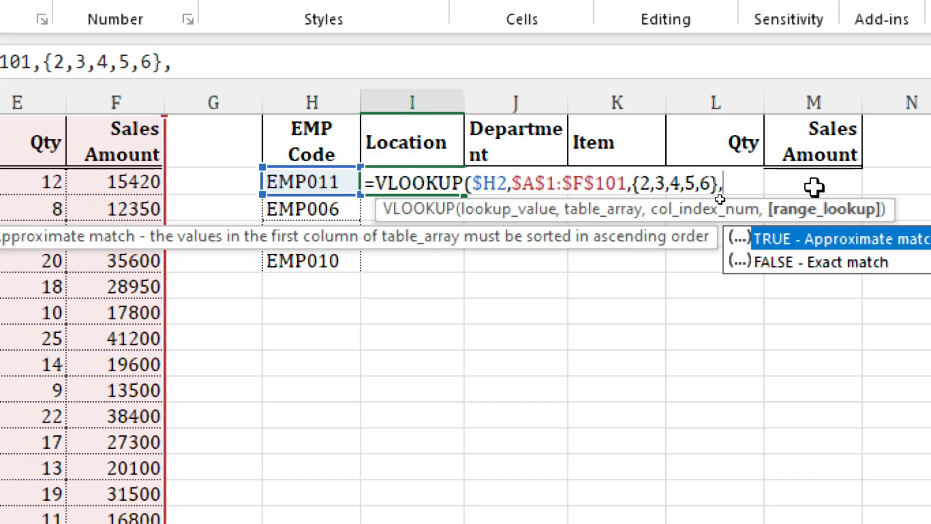
key(Down)
key(Tab)
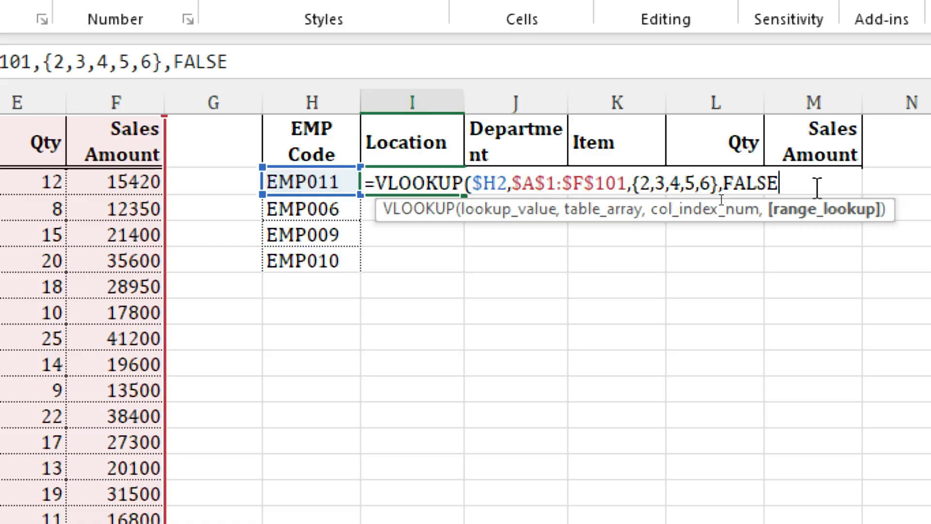
text())
key(Return)
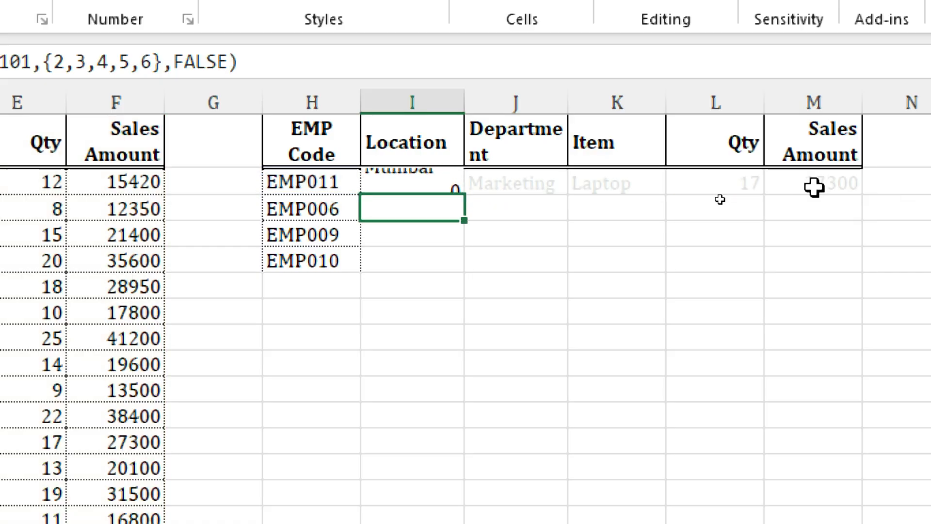
Copy the VLOOKUP formula from I2 into I3, I4 and I5 for the remaining employee codes
key(Up)
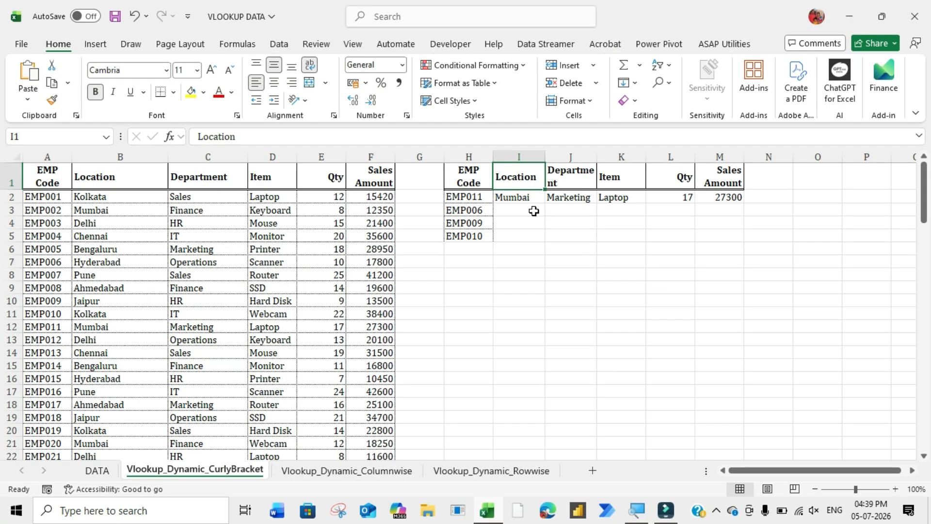
click(463, 136)
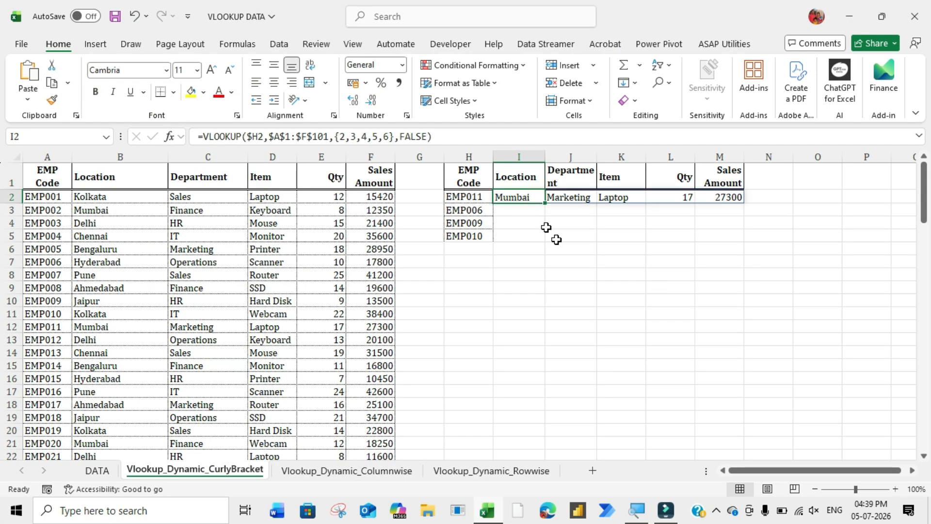
key(ctrl+c)
key(Down)
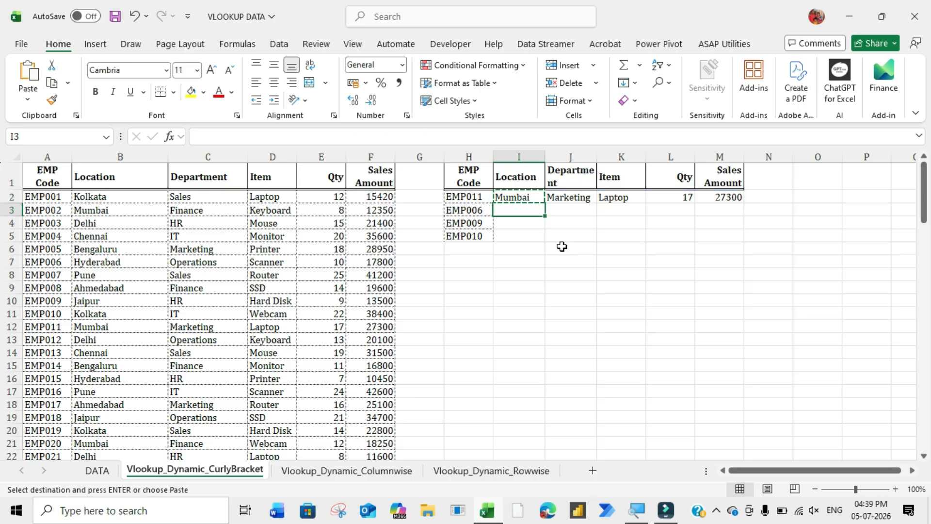
key(ctrl+v)
key(Down)
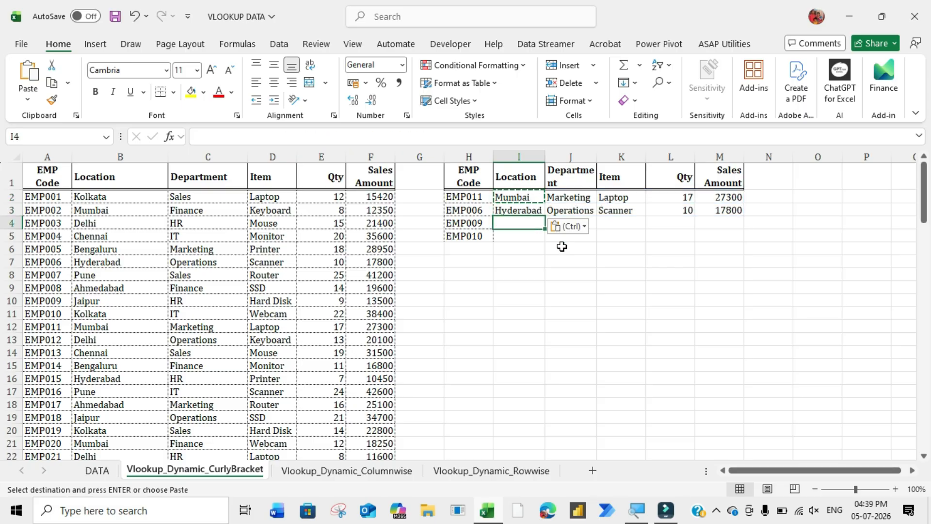
key(ctrl+v)
key(Down)
key(ctrl+v)
key(Escape)
Examine the formulas behind the returned Location, Department, Item, Qty and Sales Amount values in I2:M5
key(Up)
key(Up)
key(Up)
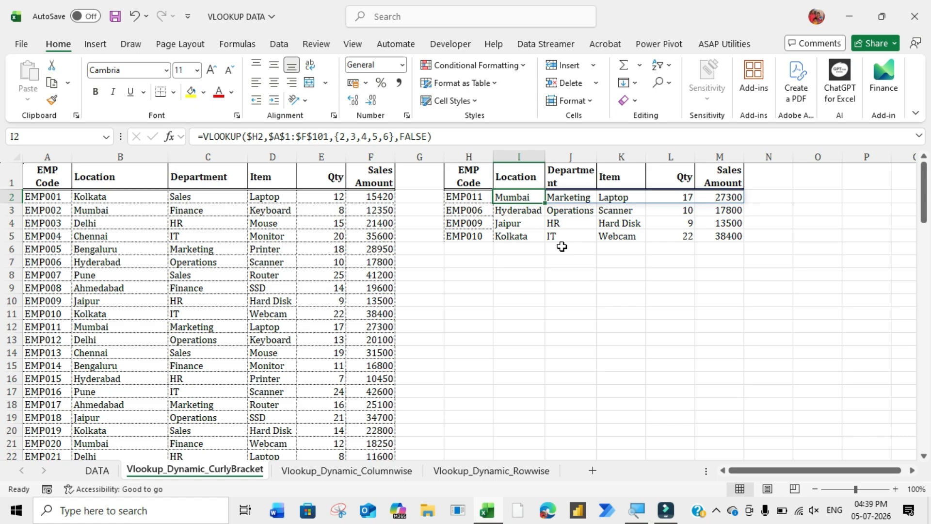
key(Down)
key(Down)
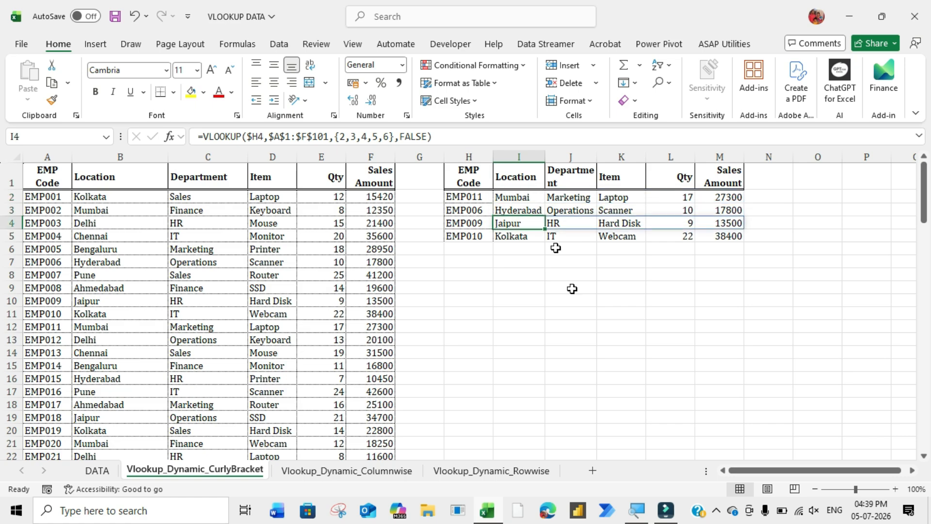
click(582, 314)
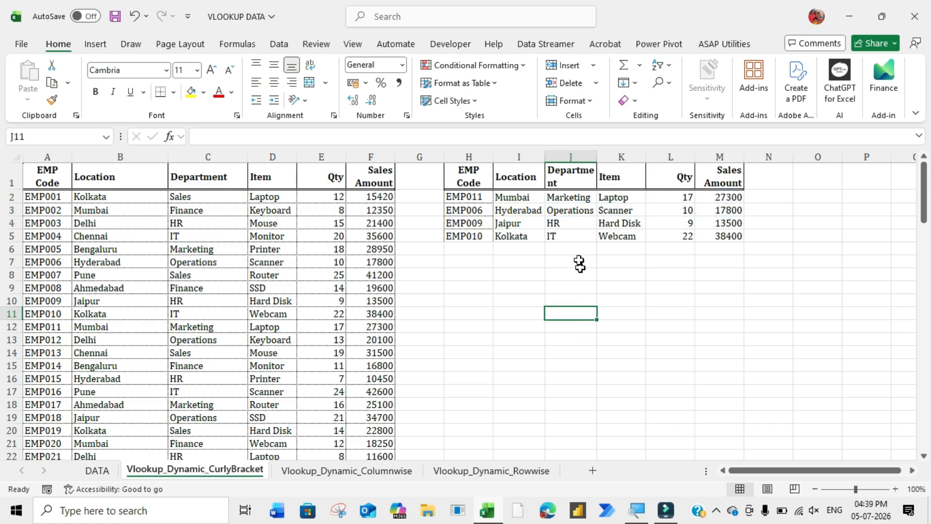
click(584, 198)
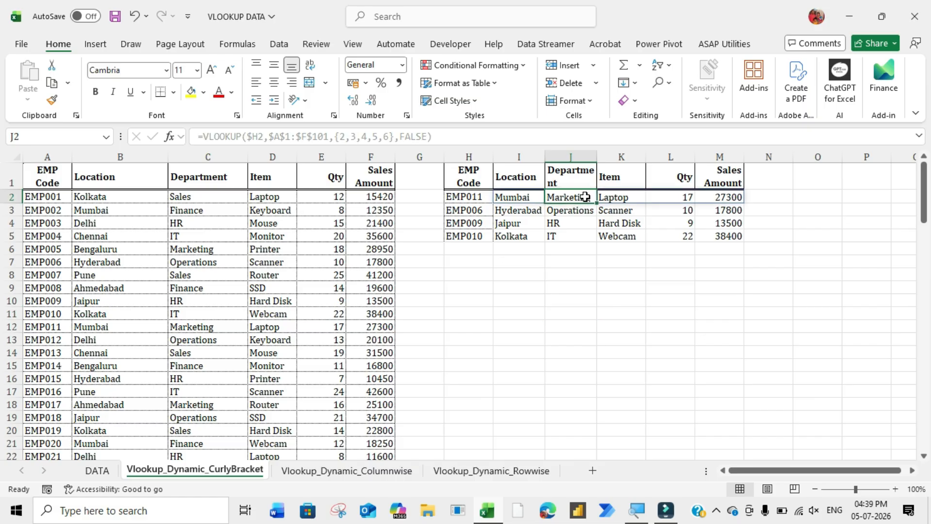
click(630, 221)
click(667, 212)
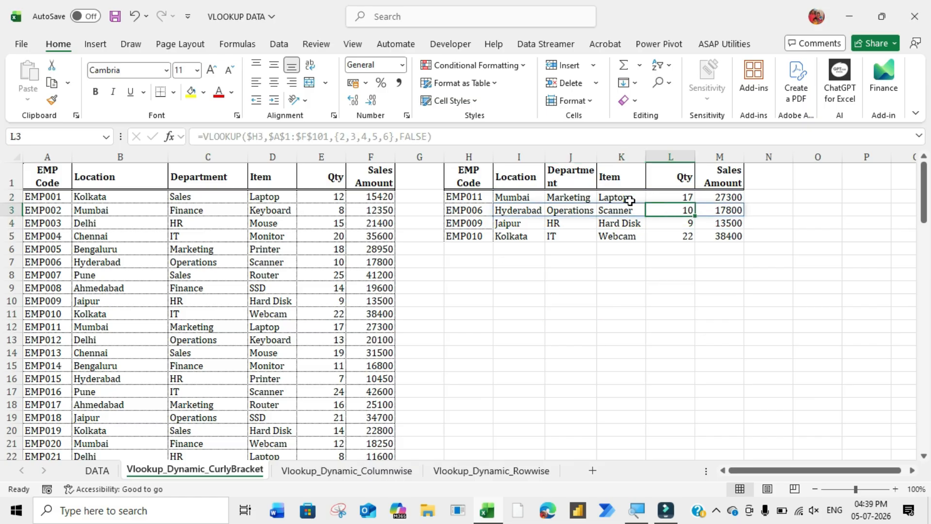
click(628, 200)
click(630, 238)
click(675, 223)
click(623, 209)
click(682, 209)
click(638, 226)
click(670, 240)
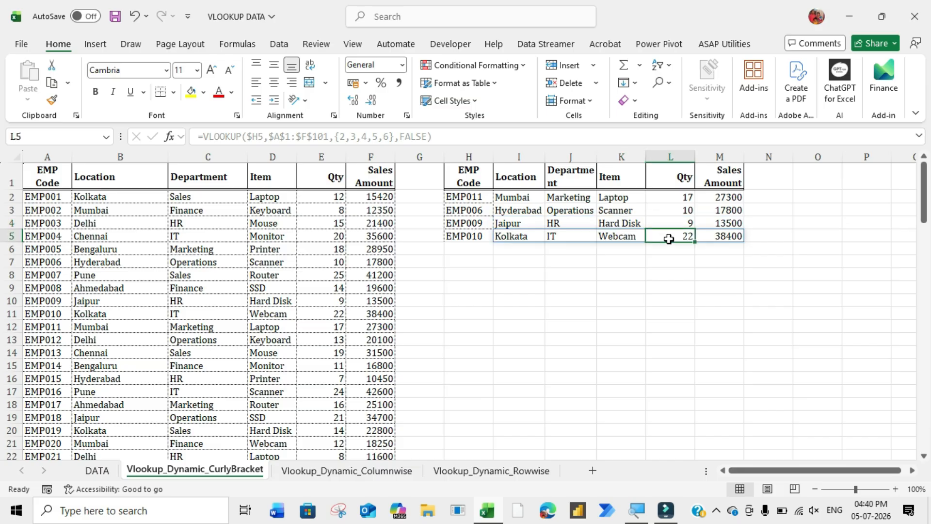
click(530, 249)
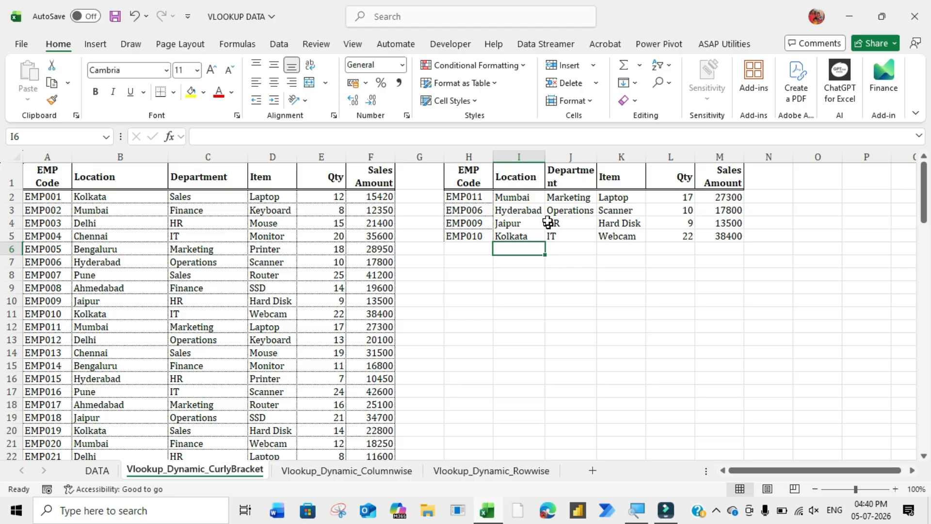
Examine the column index array {2,3,4,5,6} in the VLOOKUP formula in I2
click(543, 198)
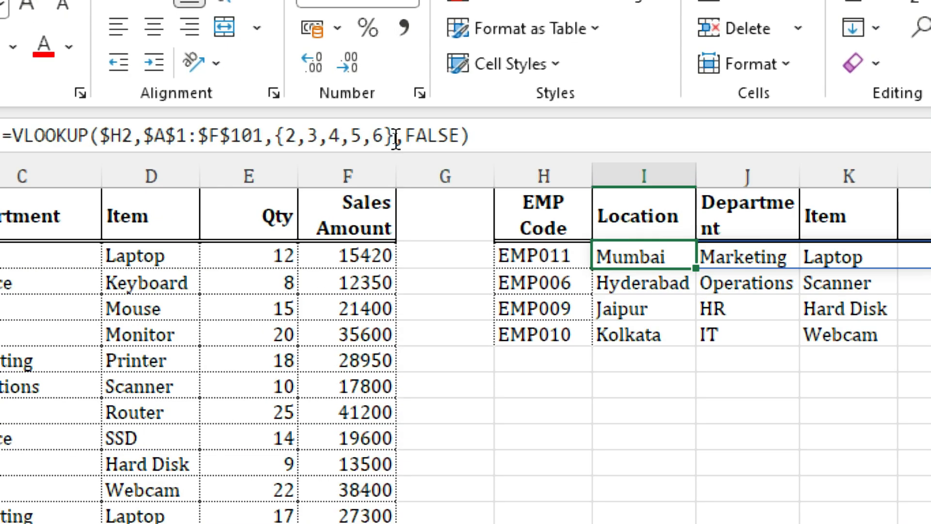
drag(394, 138, 342, 144)
drag(268, 155, 275, 150)
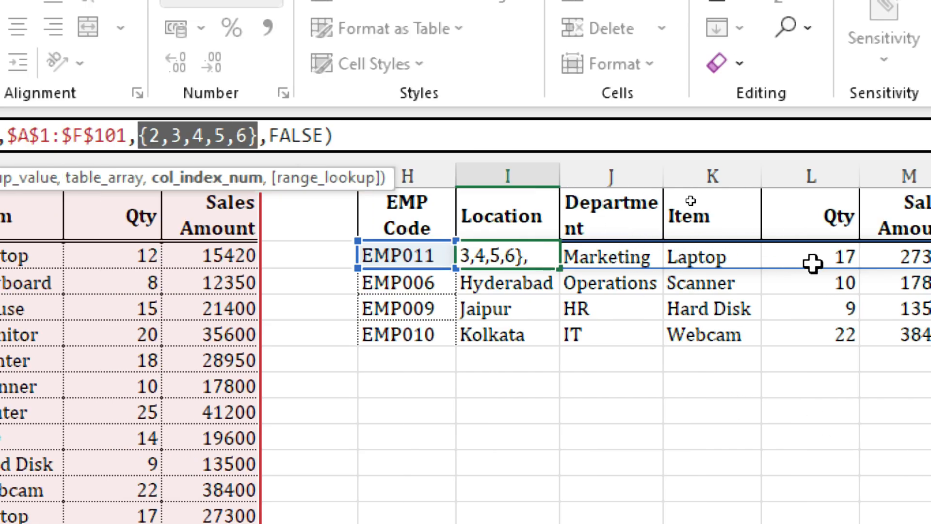
key(ctrl+shift+Return)
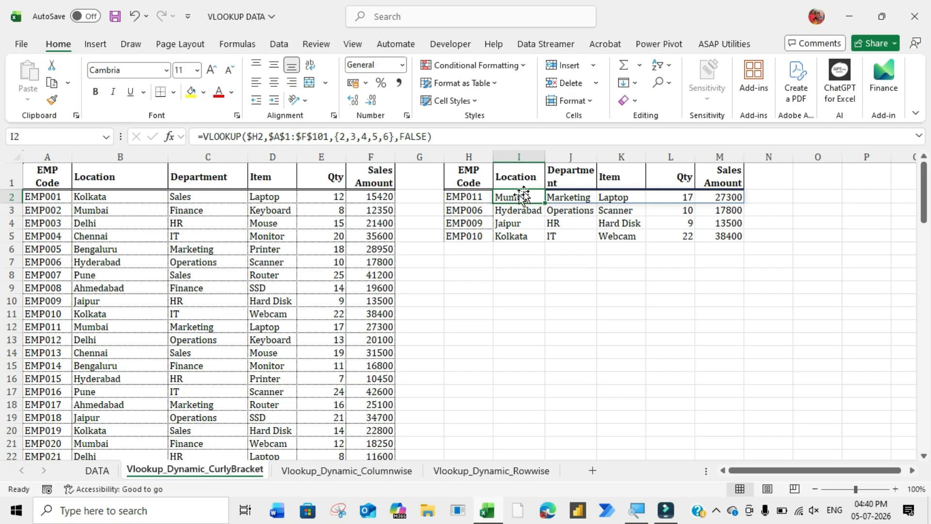
click(521, 361)
click(542, 275)
key(Up)
key(Up)
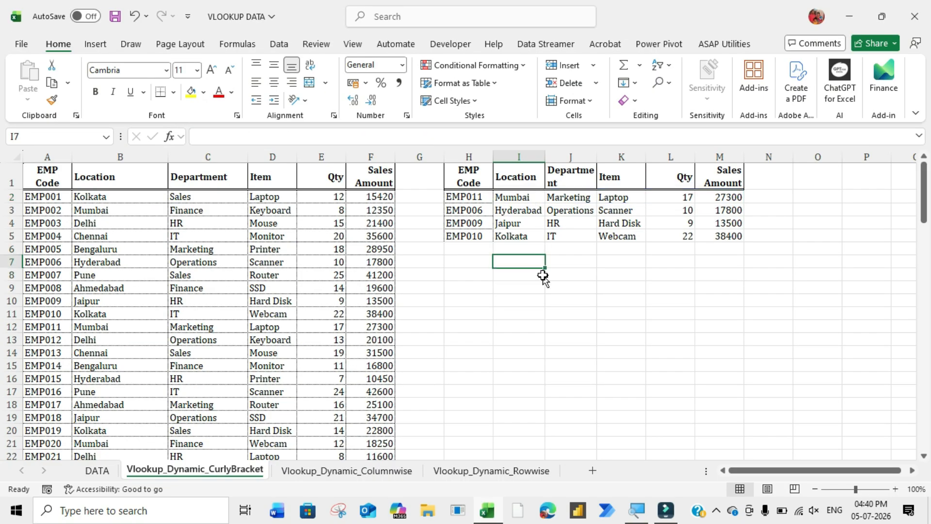
click(529, 325)
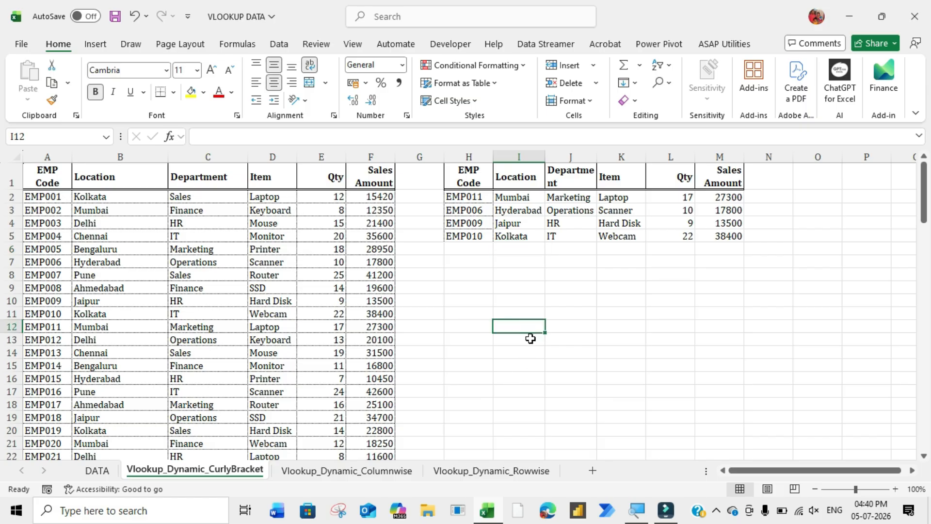
On the Vlookup_Dynamic_Columnwise sheet, begin a VLOOKUP formula in I2 with the column-locked reference $H2 as the lookup value
click(388, 479)
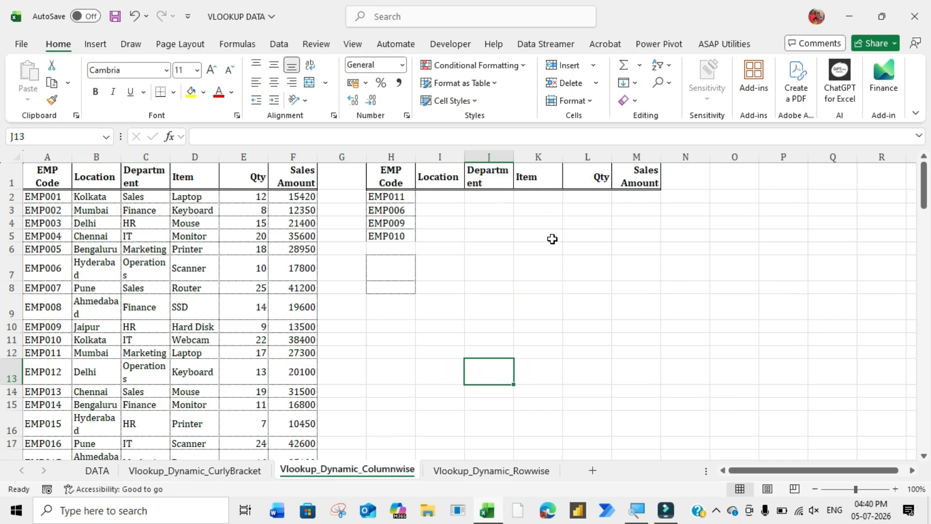
click(460, 199)
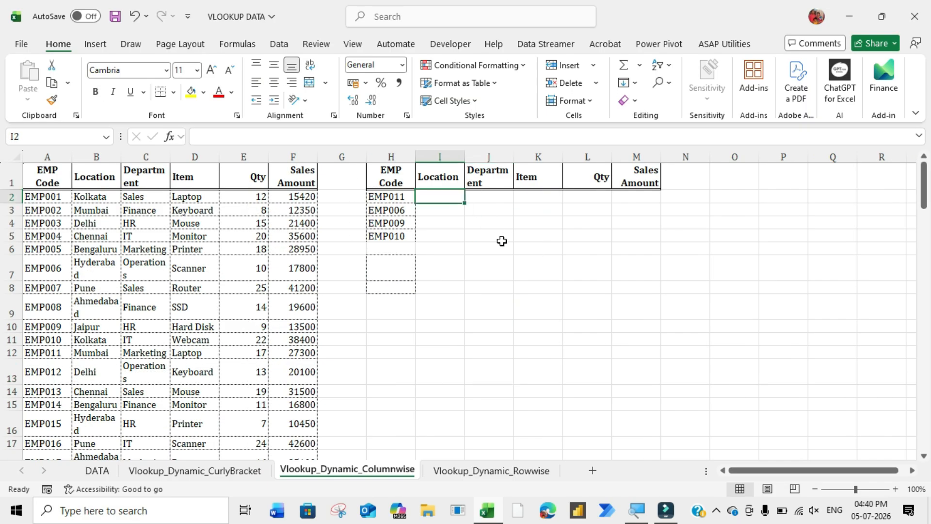
text(=vloo)
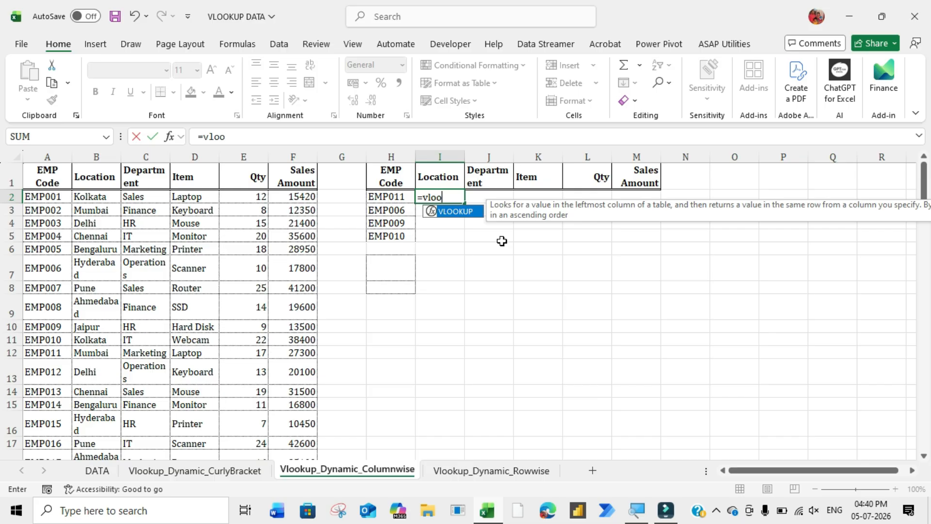
key(Tab)
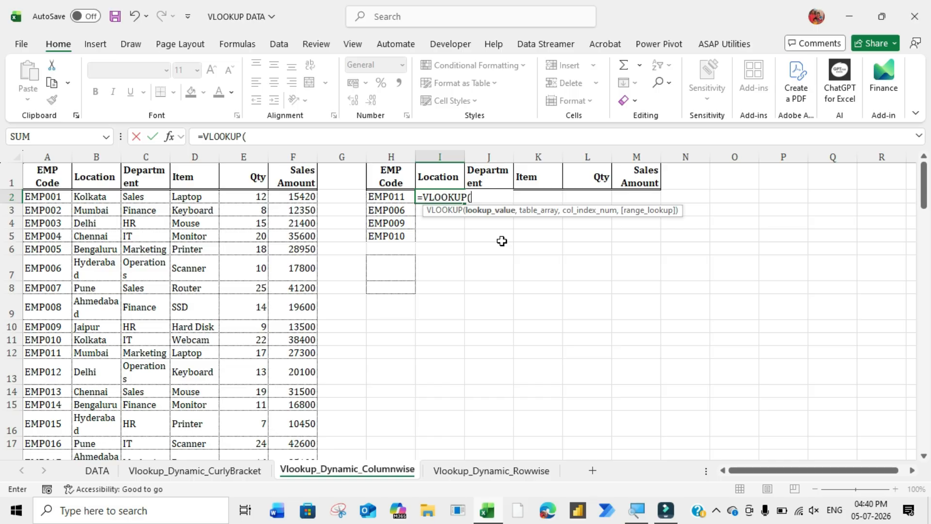
key(Left)
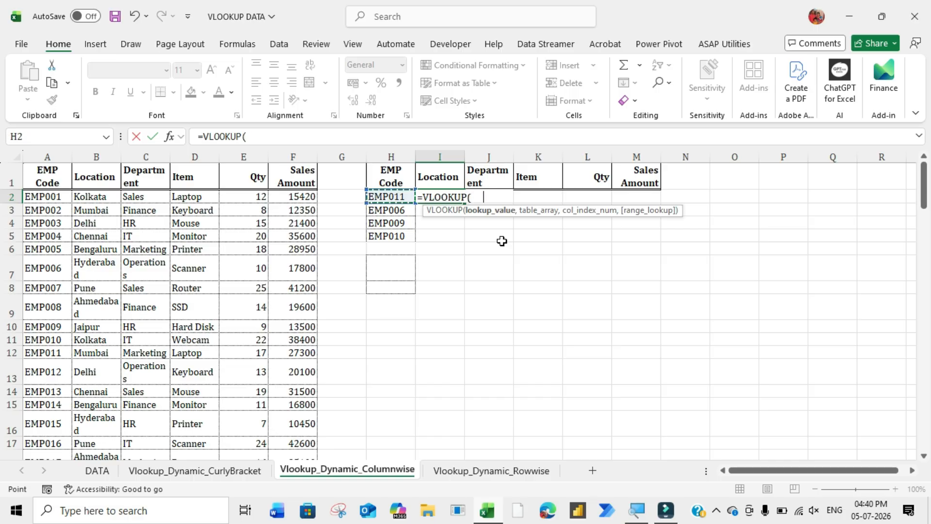
key(F4)
key(F4)
key(F4)
text(,)
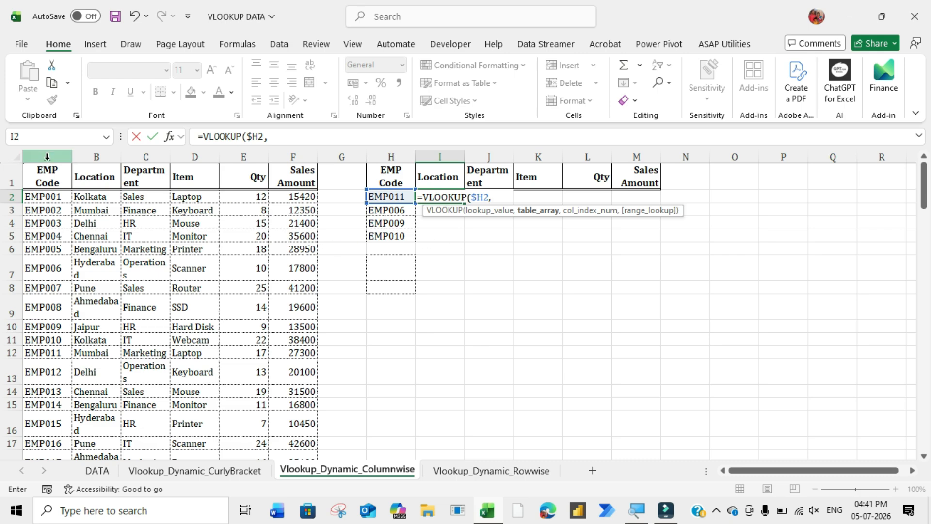
Set the formula's table array to the whole columns $A:$F as an absolute reference
drag(48, 156, 288, 177)
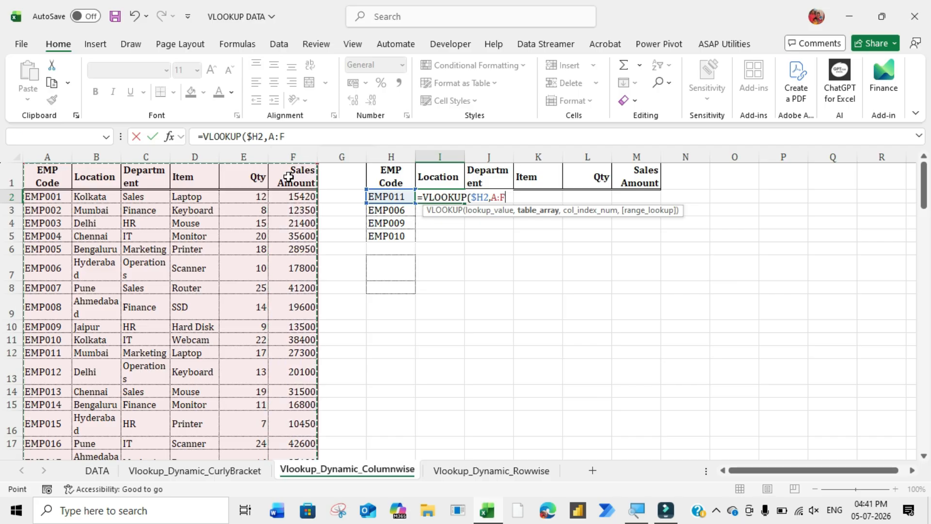
key(F4)
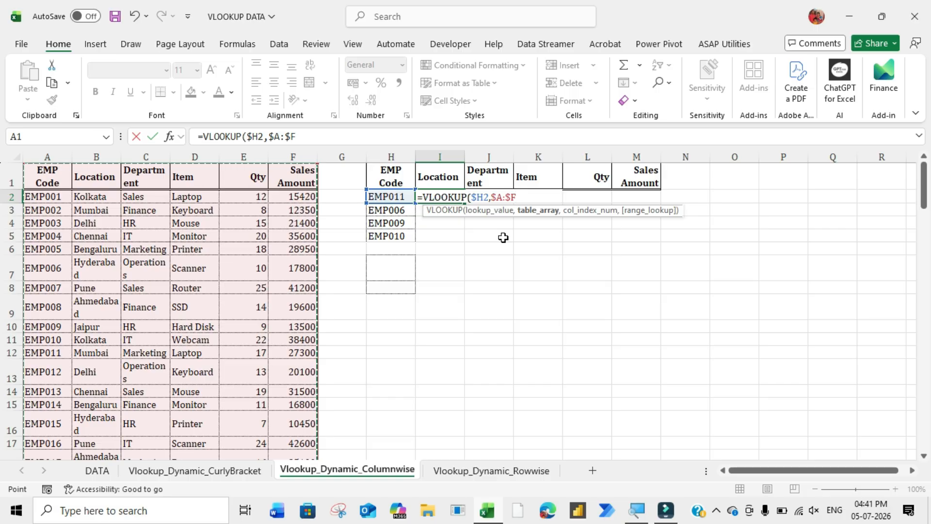
text(,)
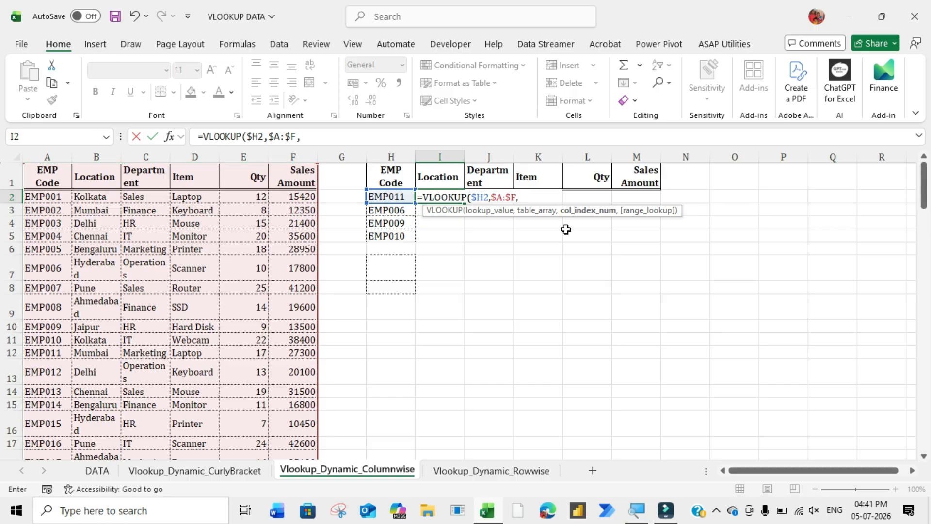
Enter COLUMN() as the column index number and preview its evaluated value, restoring the function after the check
text(column)
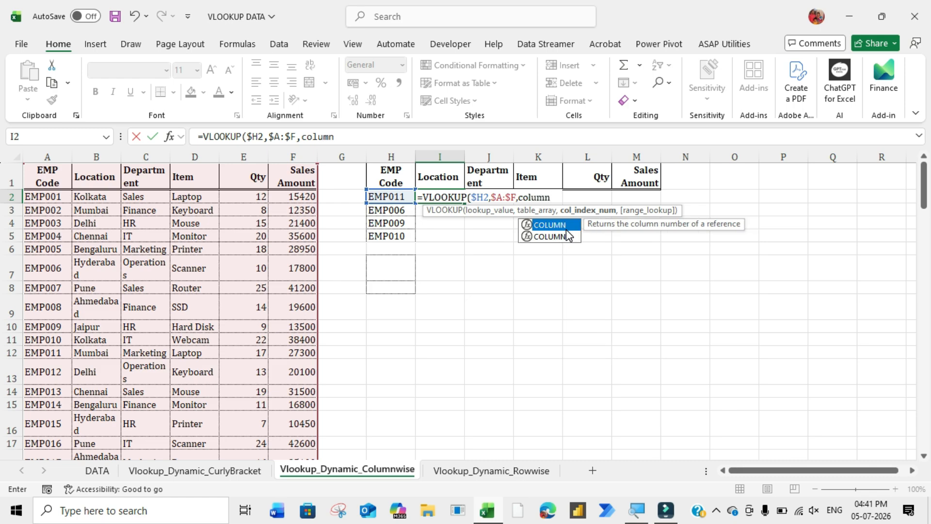
text(())
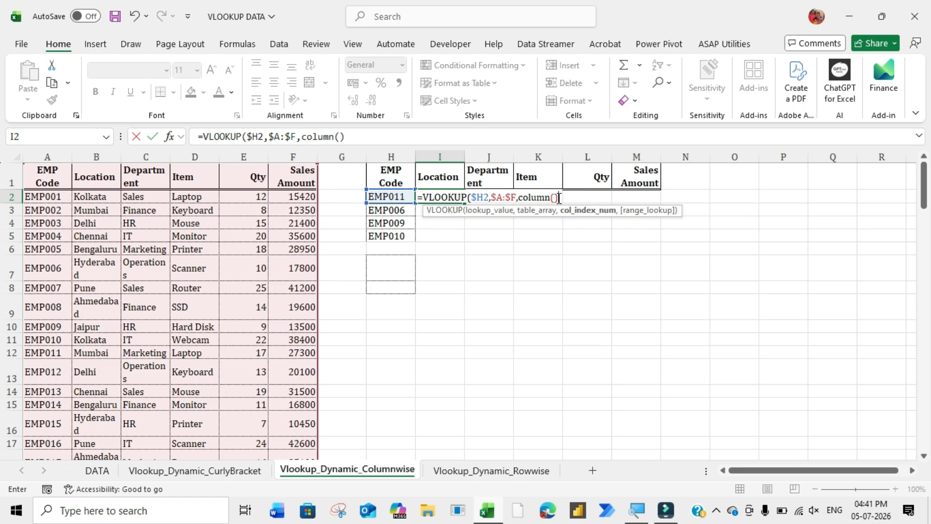
drag(559, 197, 520, 194)
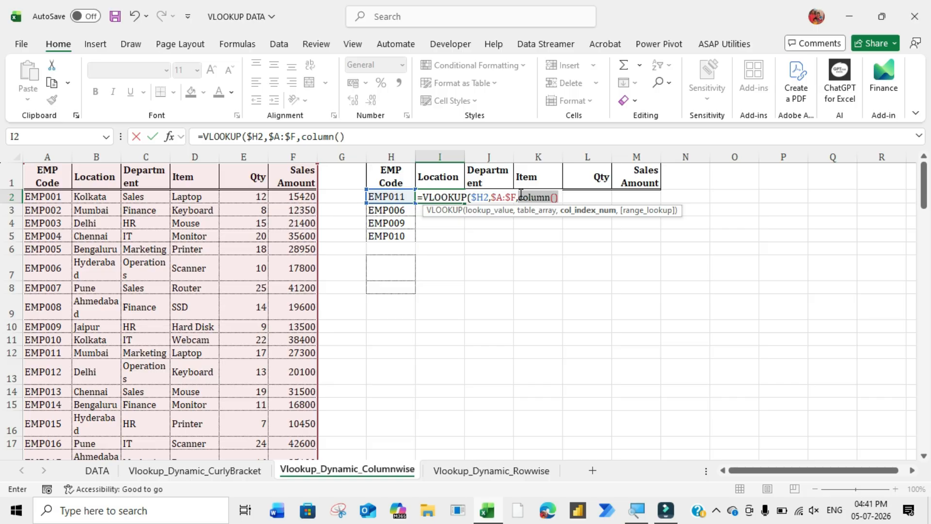
key(F9)
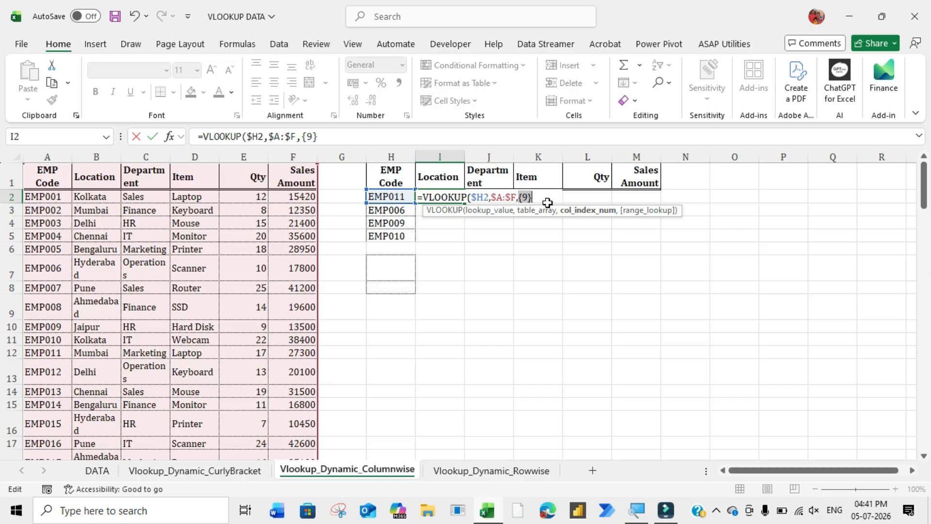
key(ctrl+z)
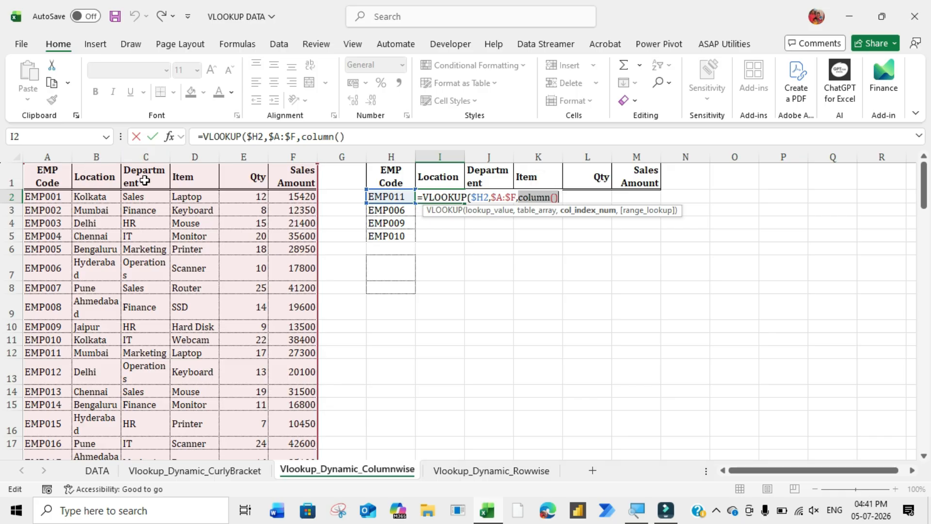
drag(58, 168, 56, 251)
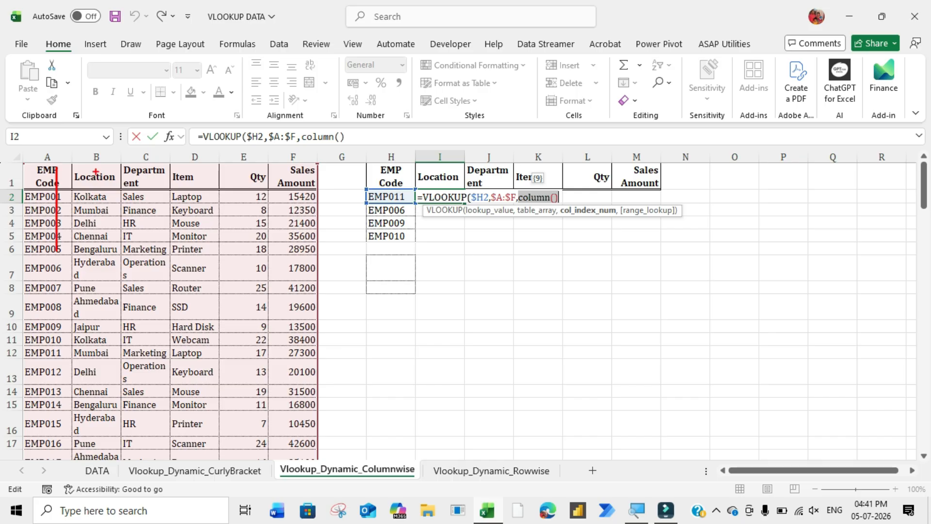
drag(106, 176, 106, 273)
drag(145, 174, 145, 277)
drag(198, 156, 197, 245)
drag(240, 156, 240, 237)
drag(296, 154, 287, 243)
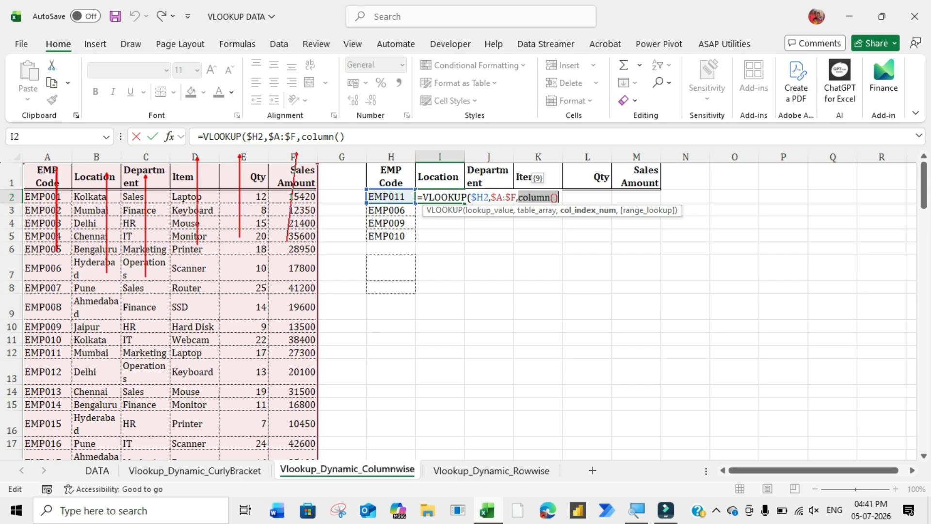
drag(351, 158, 351, 256)
drag(397, 157, 398, 237)
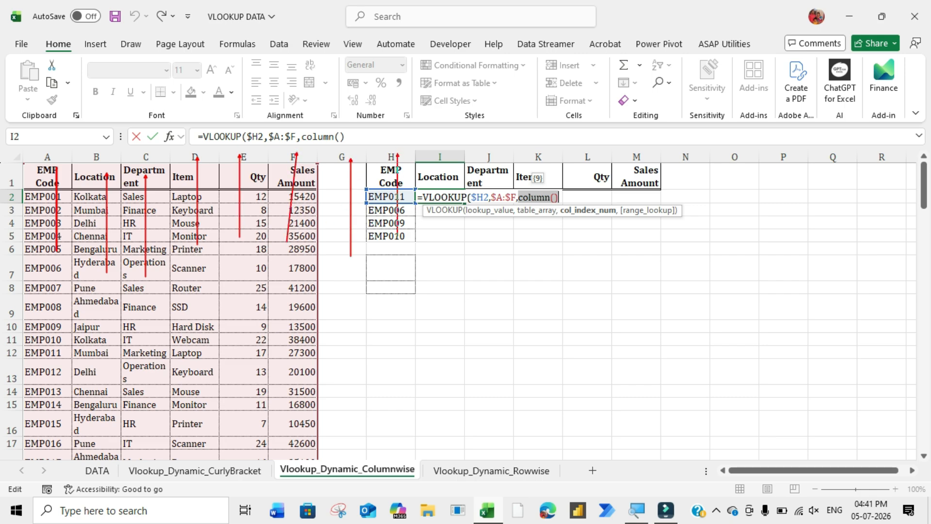
drag(446, 156, 446, 239)
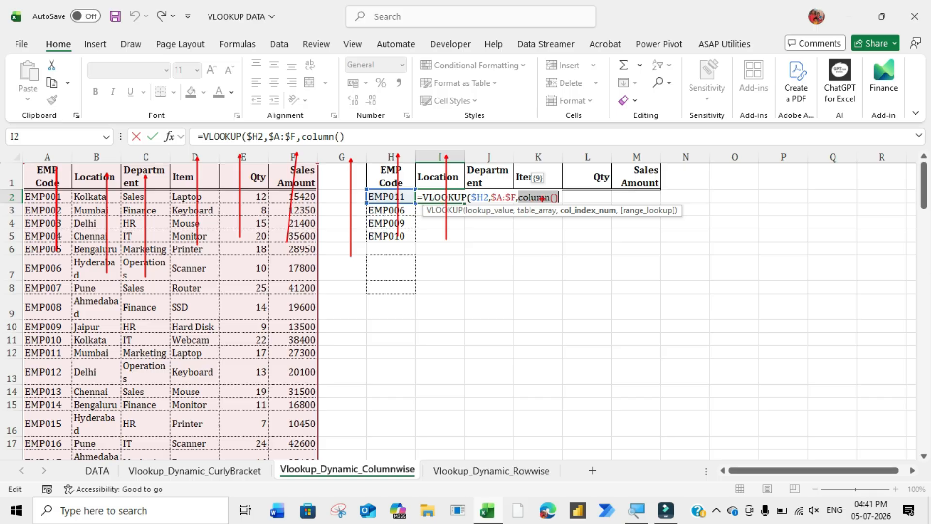
key(Escape)
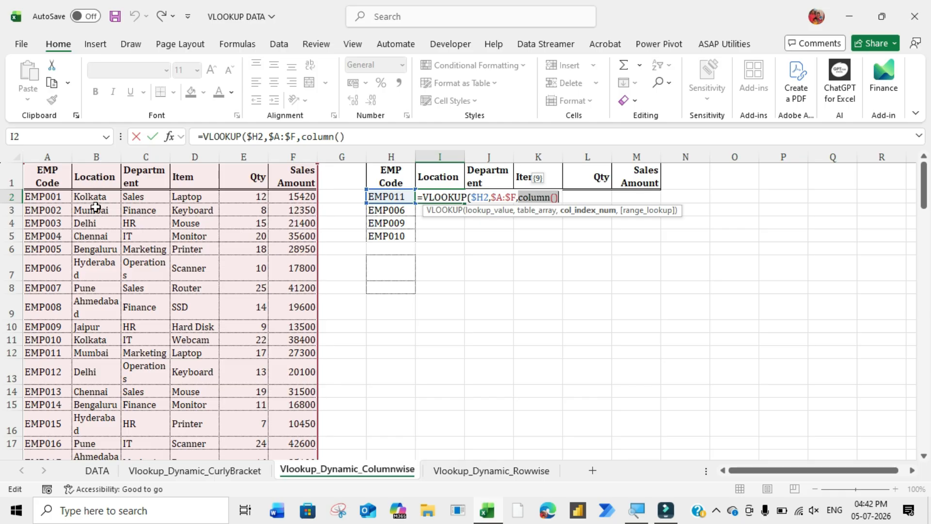
Subtract 7 from COLUMN() in the column index and preview the evaluated expression, restoring COLUMN()-7 after the check
click(560, 198)
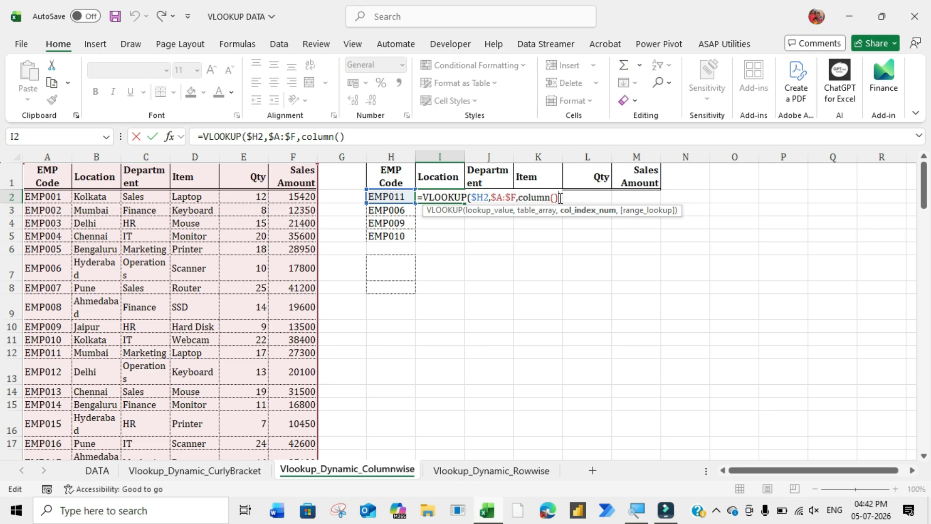
text(-7)
drag(568, 197, 520, 200)
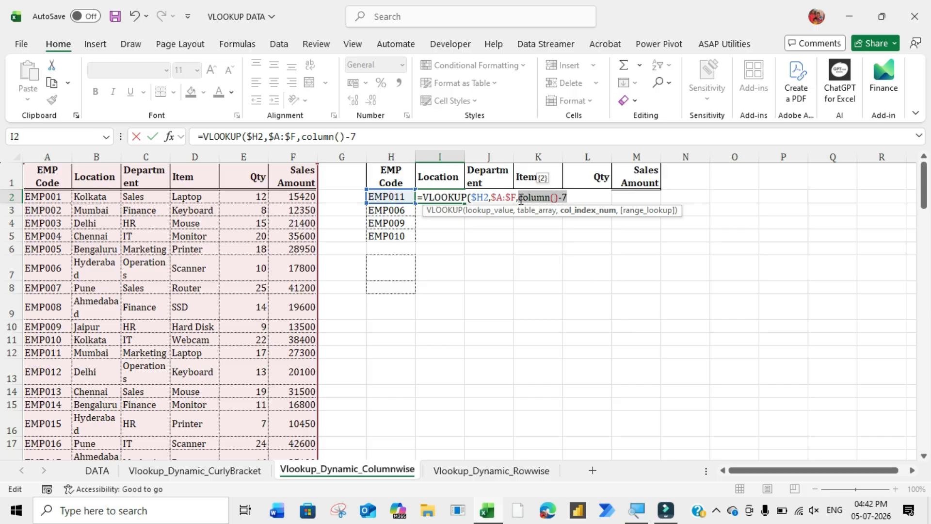
key(F9)
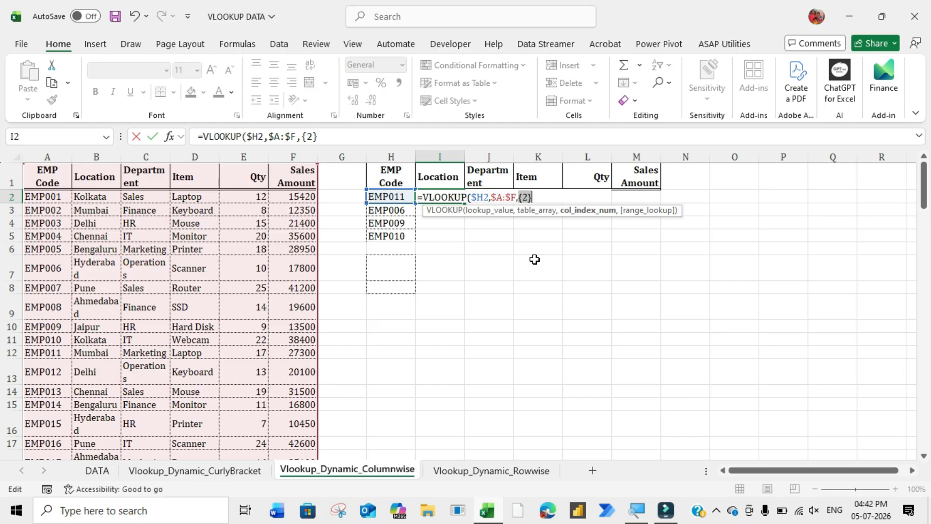
key(ctrl+z)
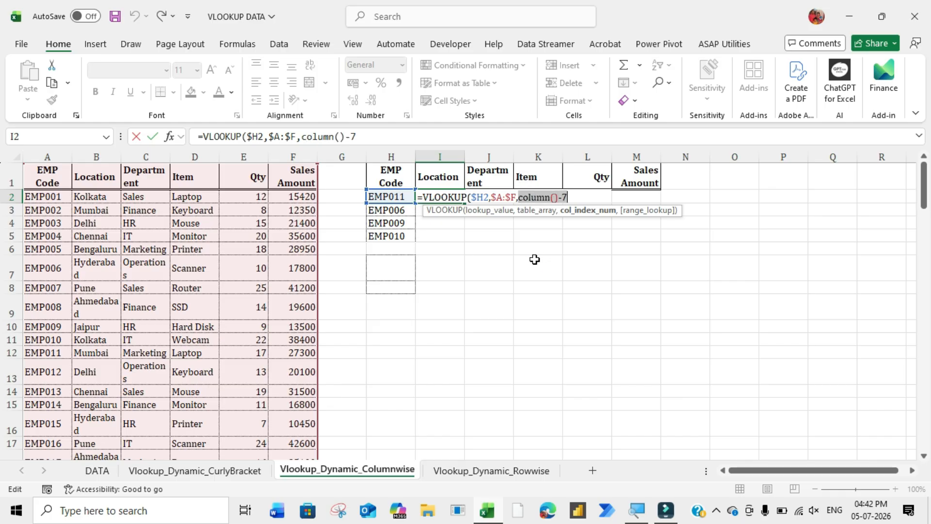
Complete the VLOOKUP formula in I2 with a range lookup of 0 and fill it across through M2
click(570, 199)
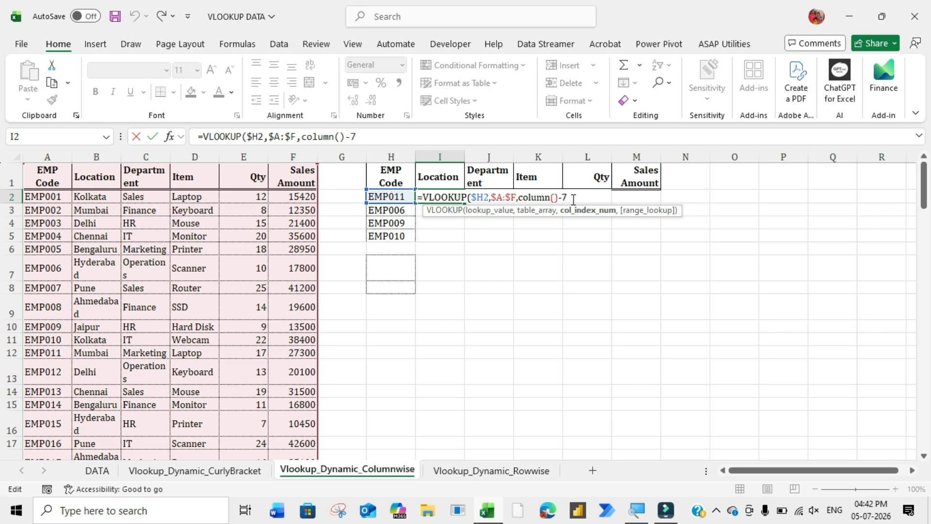
text(,)
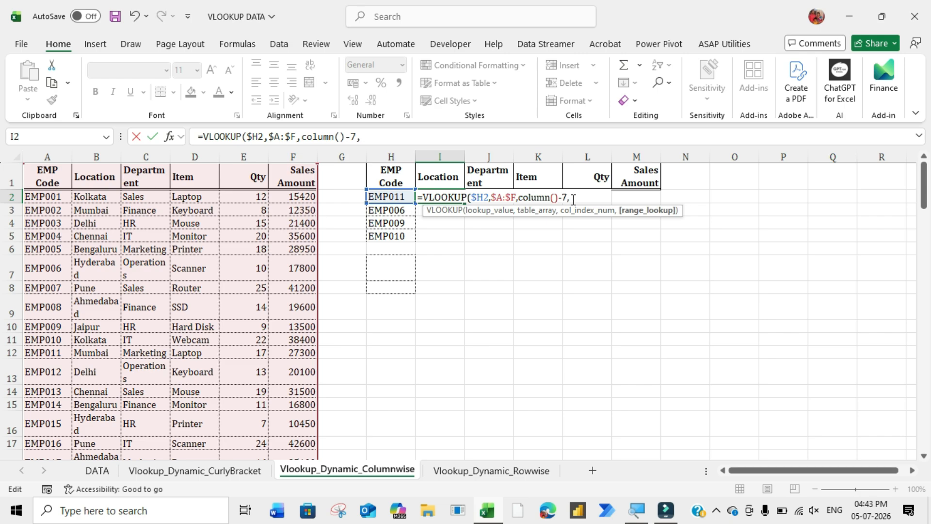
text(0)
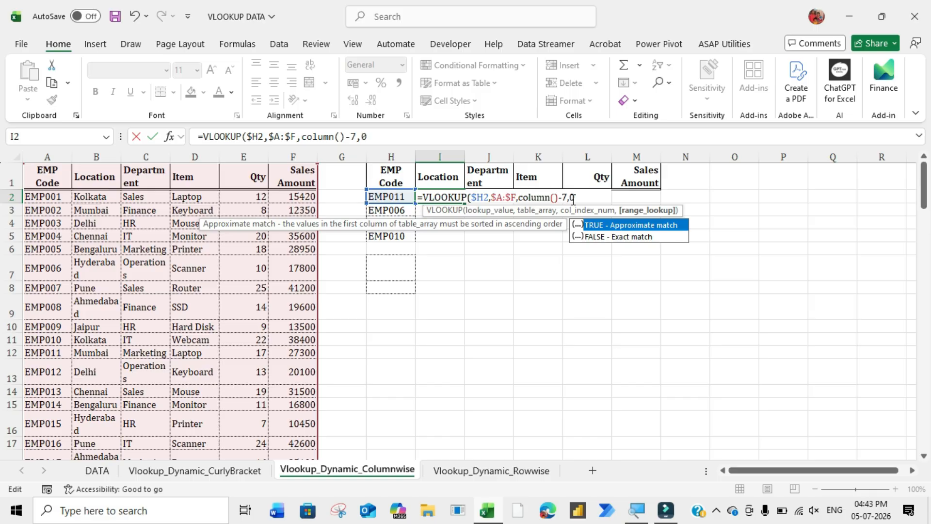
text())
key(ctrl+Return)
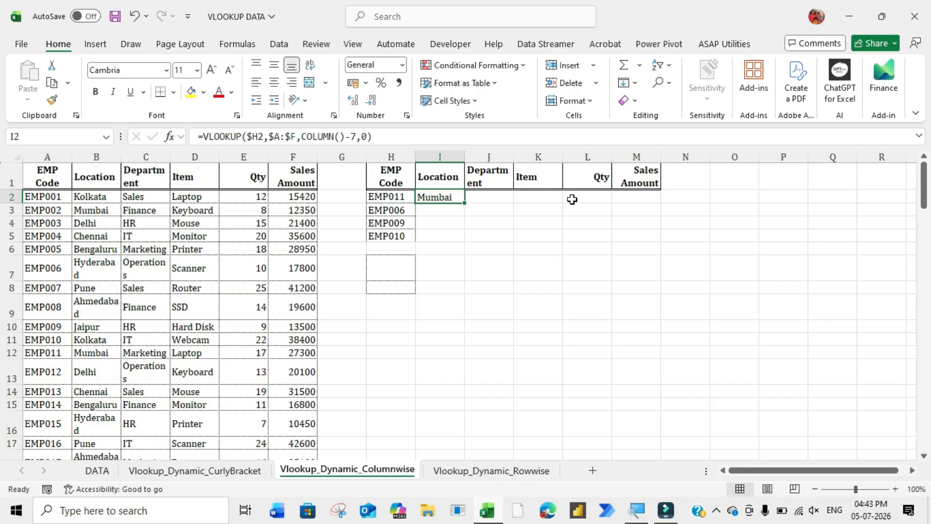
drag(464, 203, 643, 204)
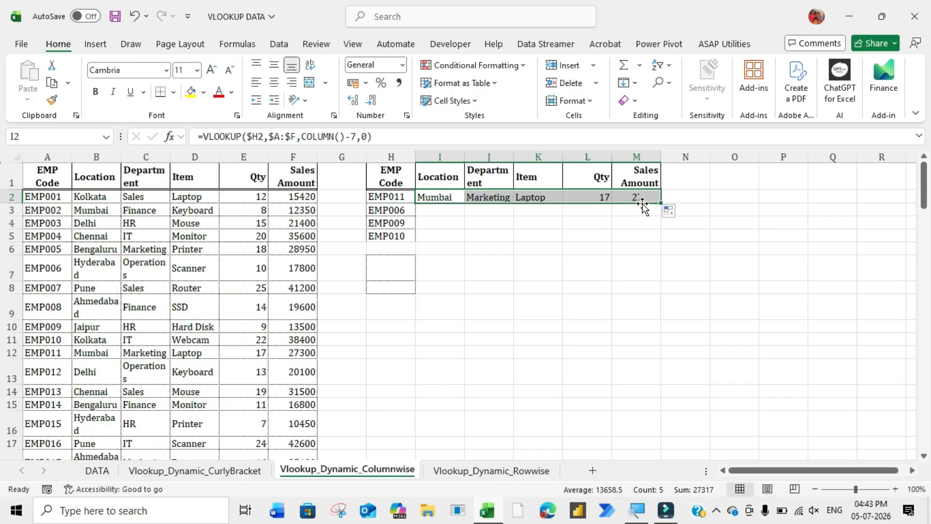
Preview the evaluated COLUMN()-7 column index in J2 and in K2, leaving both formulas as they were
click(490, 195)
drag(356, 137, 302, 141)
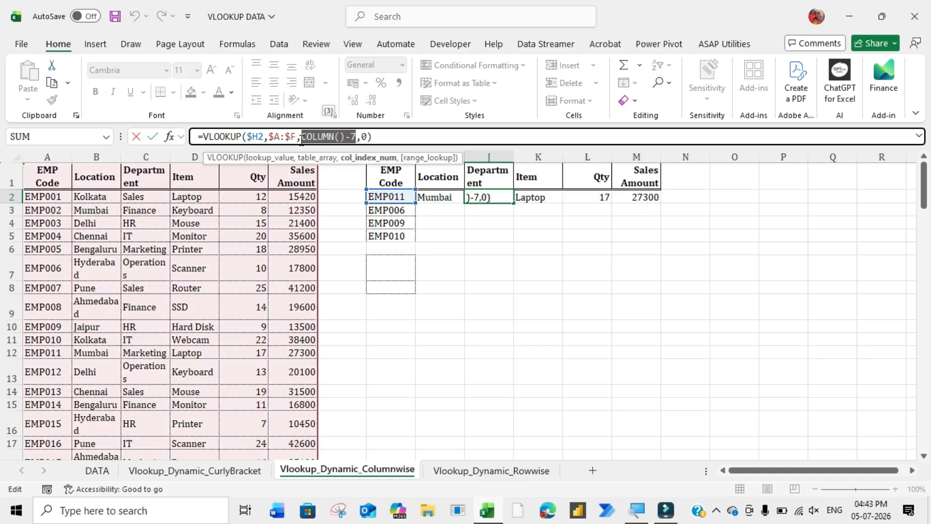
key(F9)
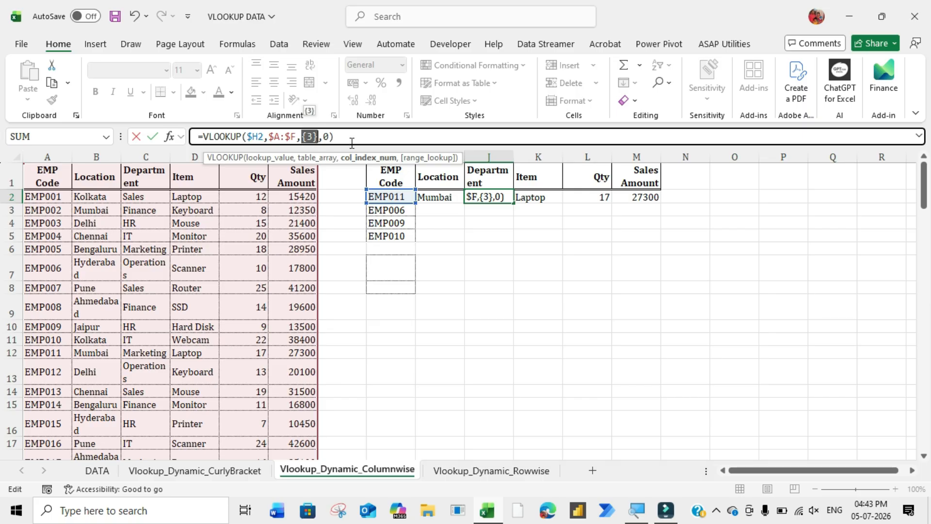
key(Escape)
click(553, 199)
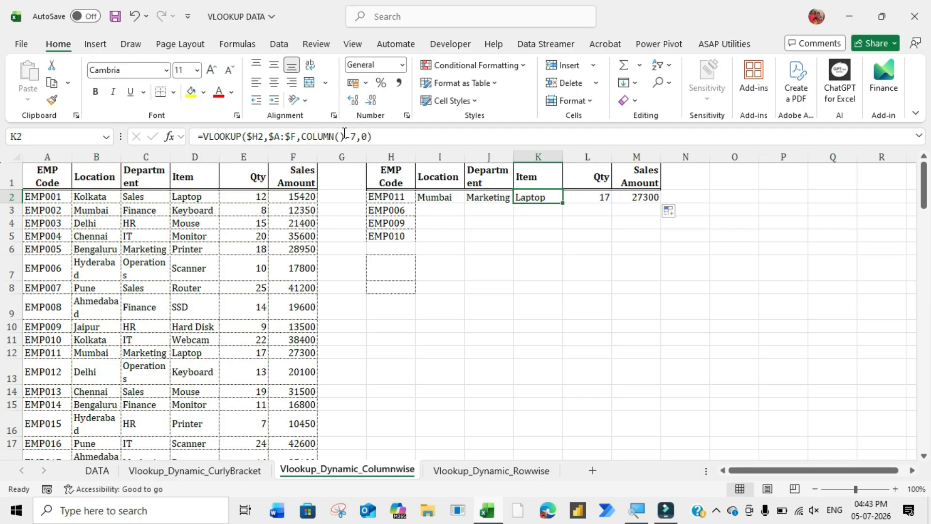
drag(357, 137, 303, 136)
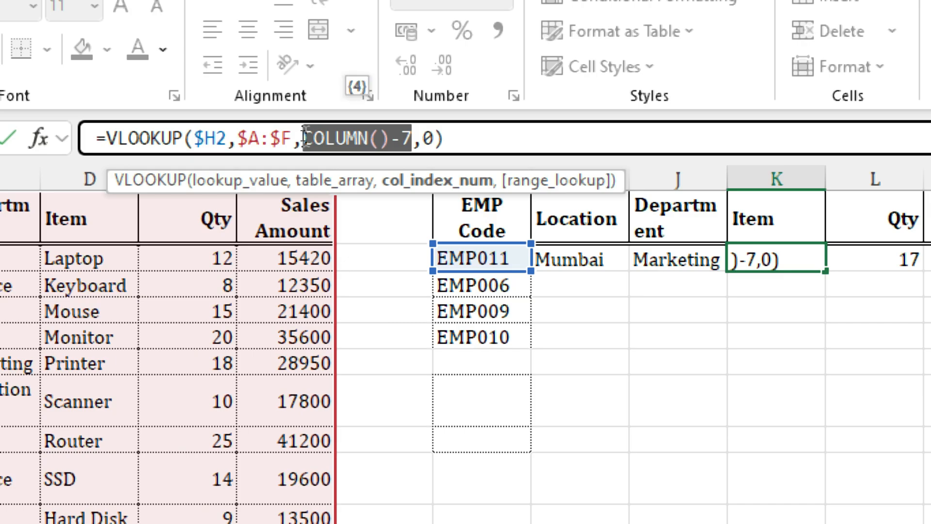
key(F9)
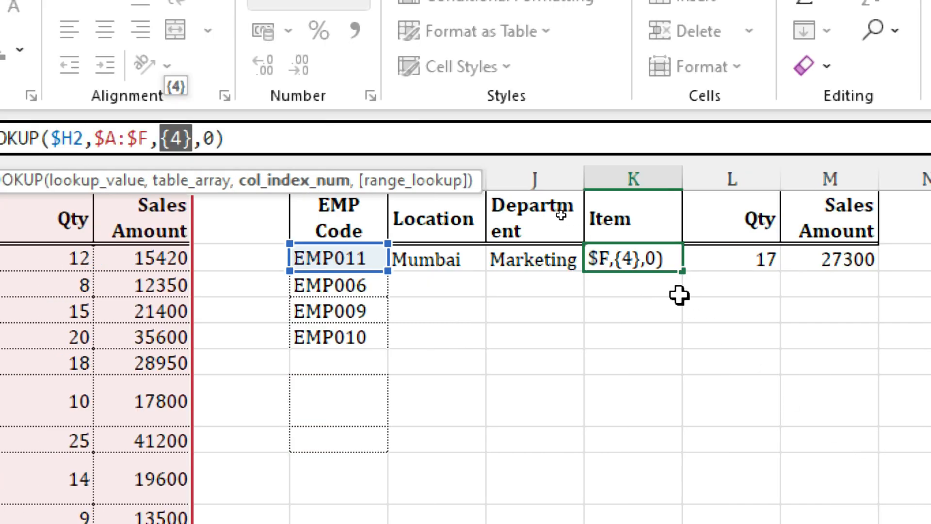
key(Escape)
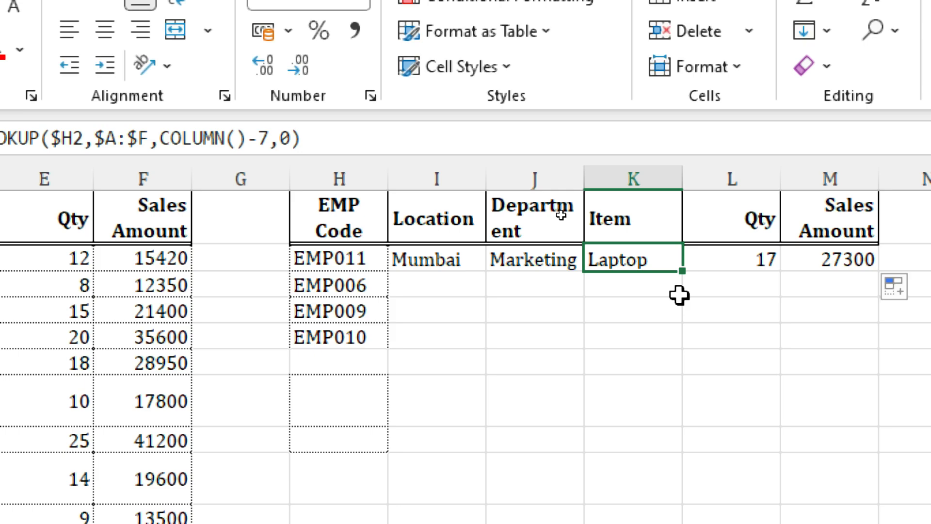
Check the formulas in L2 and M2, and fill the VLOOKUP formulas from I2:M2 down through row 5
click(769, 251)
click(869, 258)
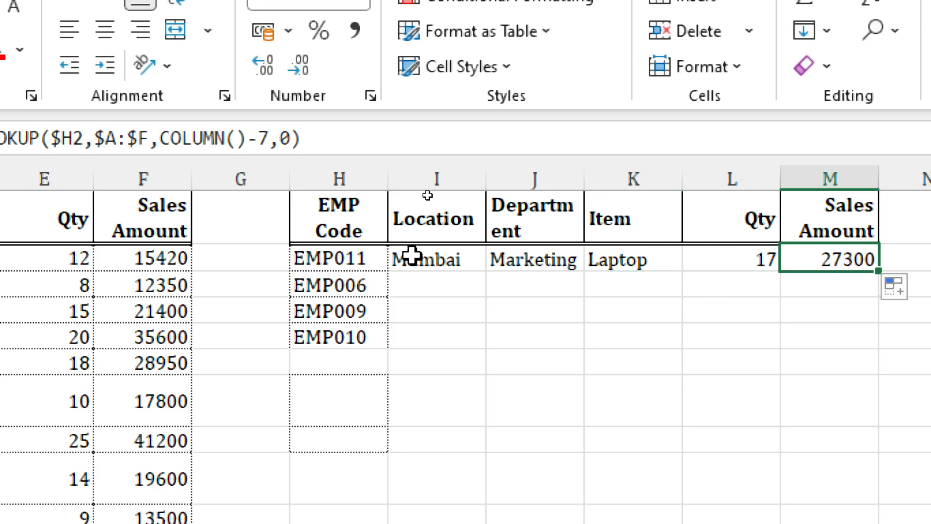
drag(412, 256, 807, 352)
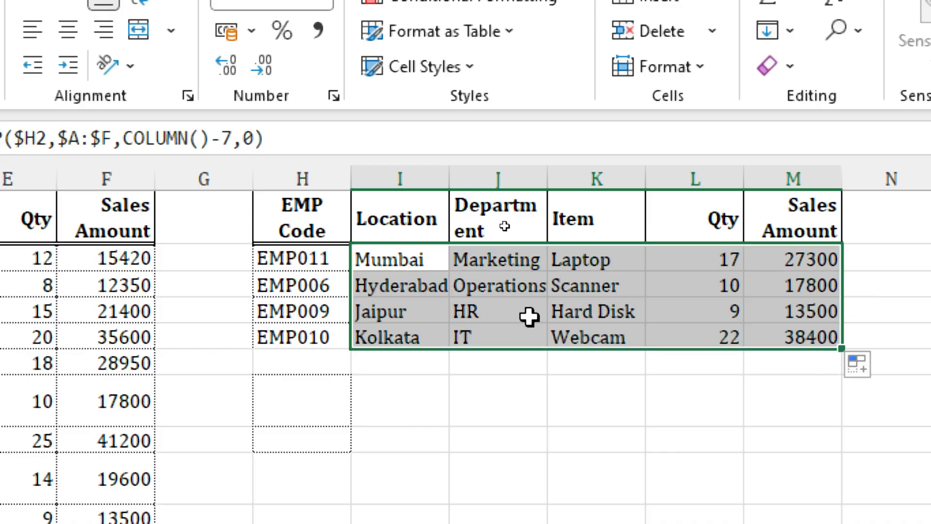
click(529, 317)
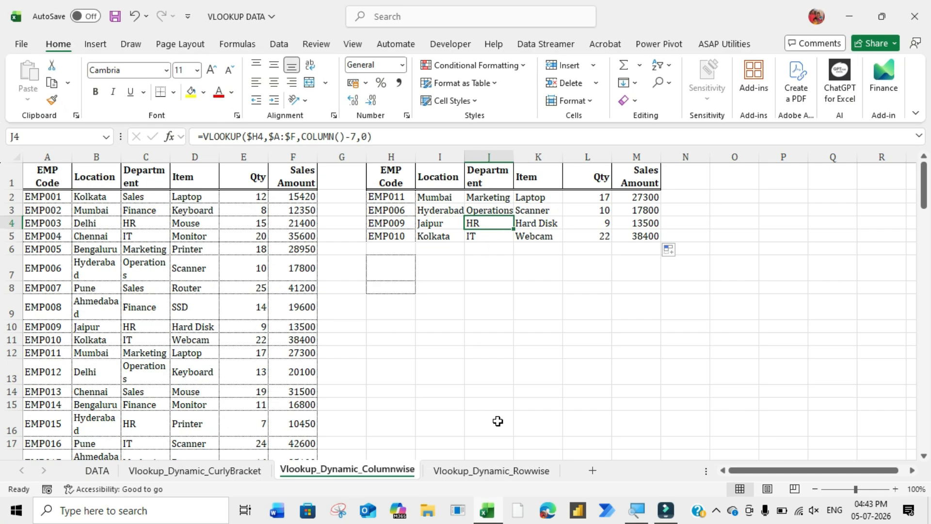
Open the Vlookup_Dynamic_Rowwise sheet and locate the employee code in J1 beside its label
click(505, 472)
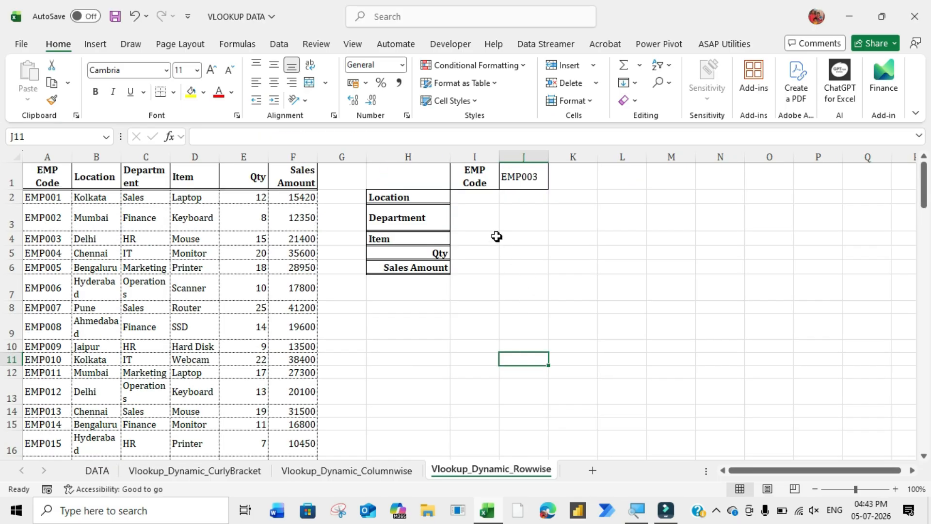
click(485, 223)
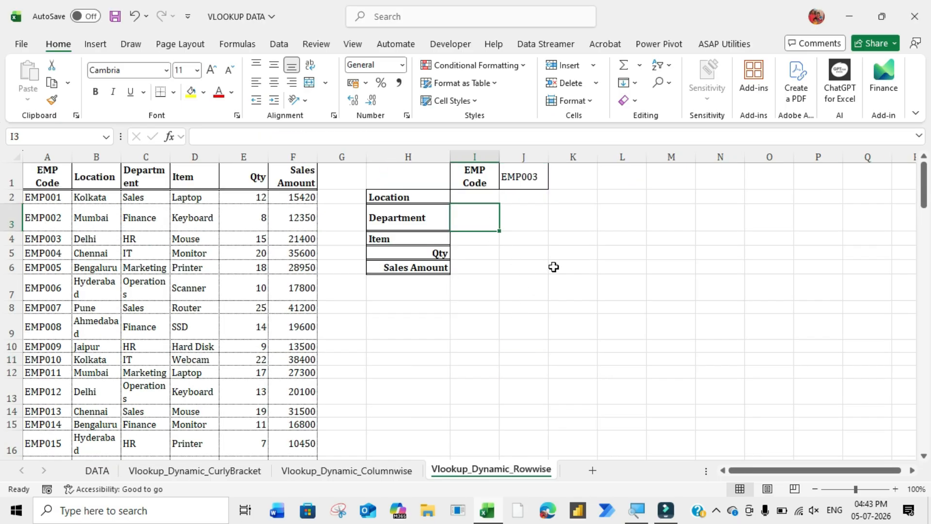
key(Up)
key(Up)
key(Right)
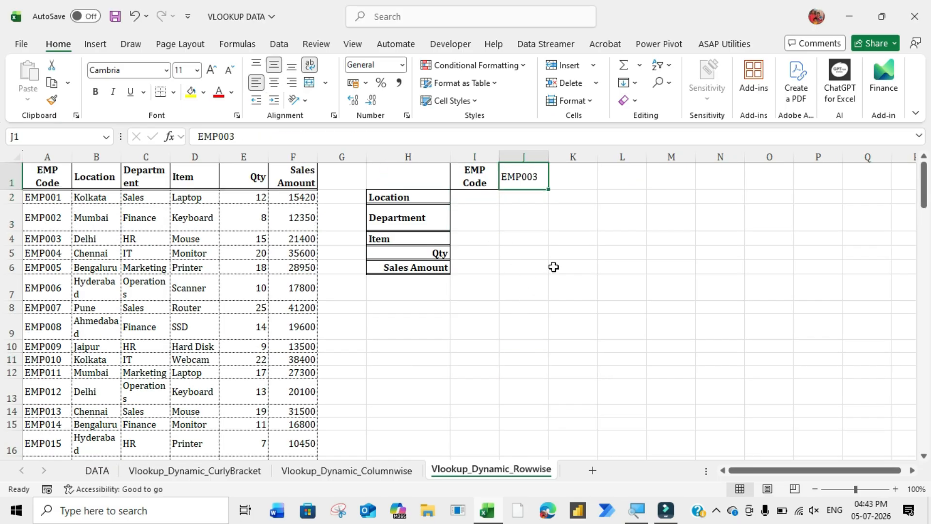
key(Left)
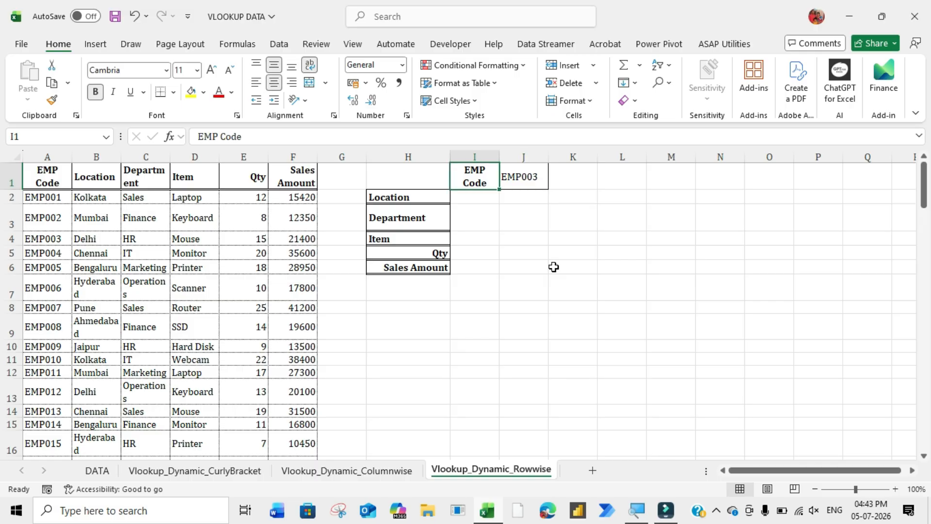
Examine the row-wise layout: the field labels in H2:H6 and the result cells in I2:I6
click(554, 267)
drag(526, 157, 703, 177)
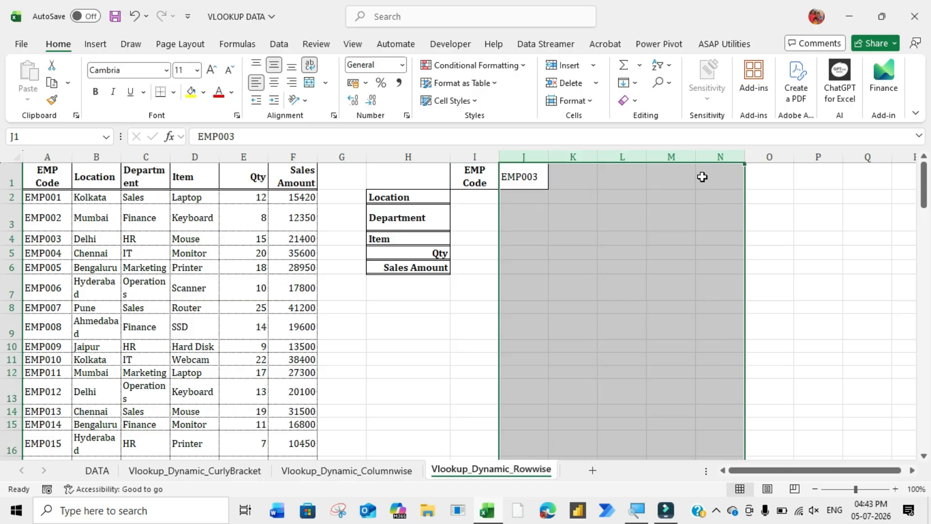
click(624, 238)
drag(489, 196, 480, 271)
click(474, 252)
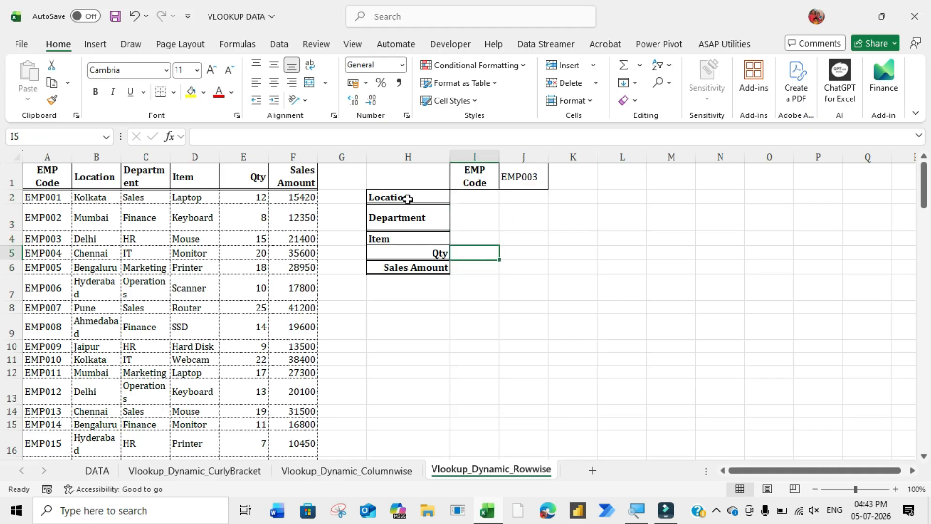
drag(408, 197, 410, 271)
click(484, 225)
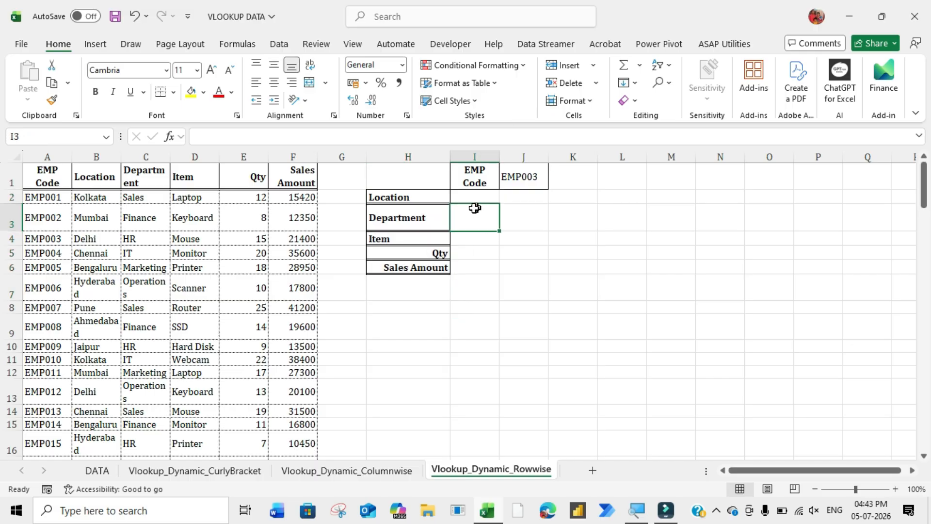
drag(475, 197, 467, 271)
click(467, 270)
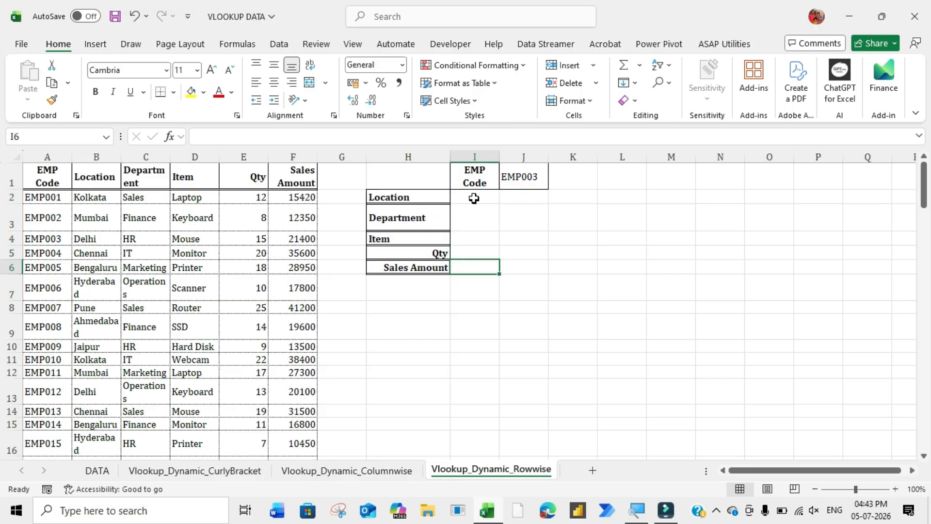
drag(474, 196, 474, 267)
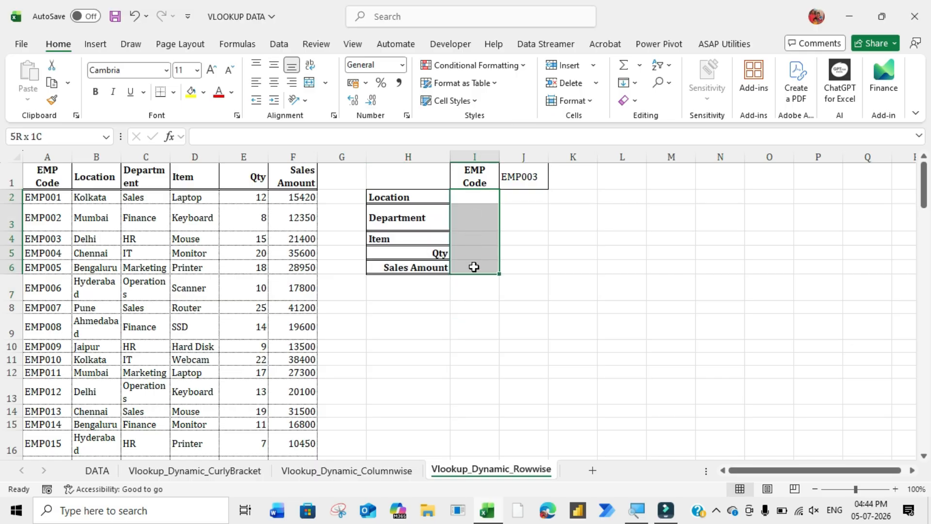
click(474, 267)
drag(476, 196, 473, 267)
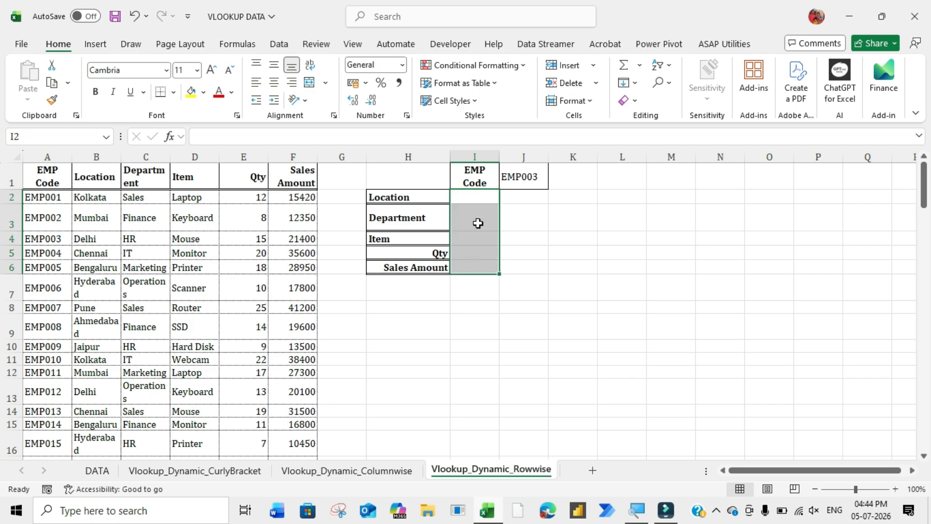
Start a VLOOKUP formula in I2 with the absolute reference $J$1 as the lookup value
click(516, 198)
key(Left)
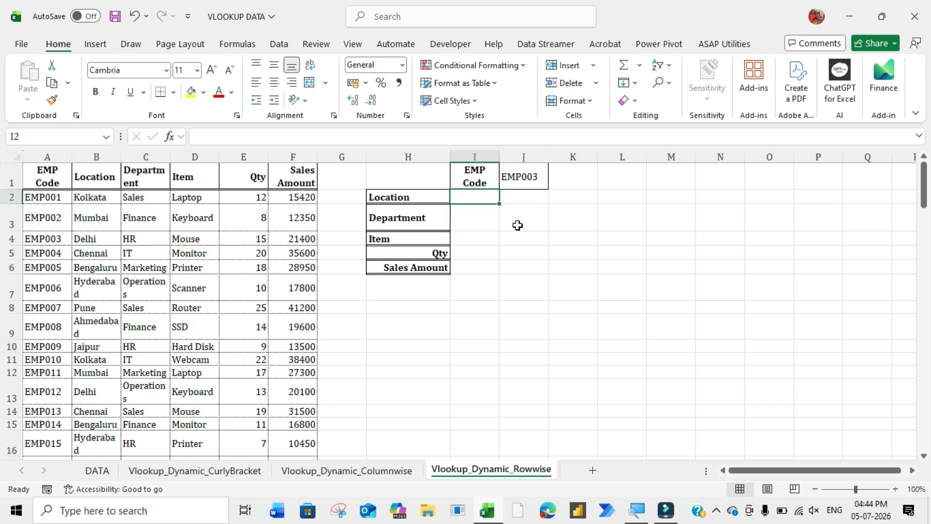
text(=vloo)
key(Tab)
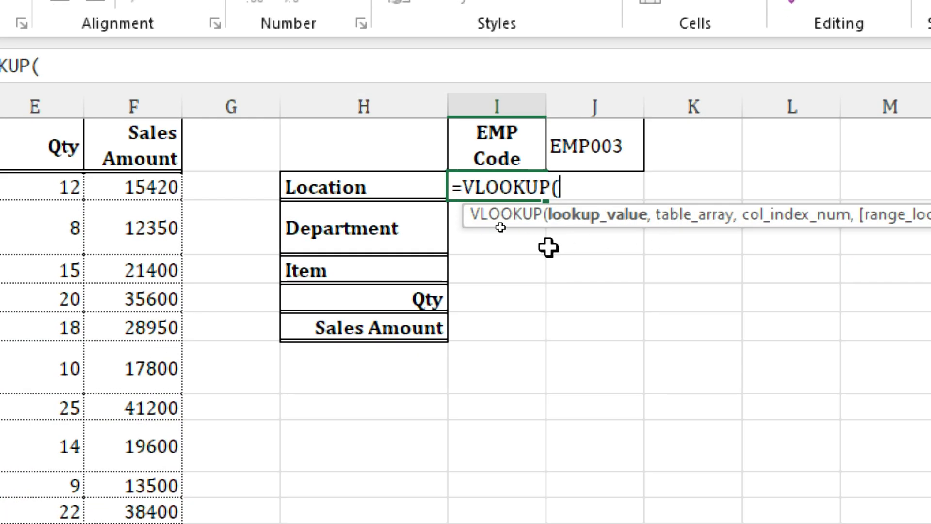
click(582, 143)
key(F4)
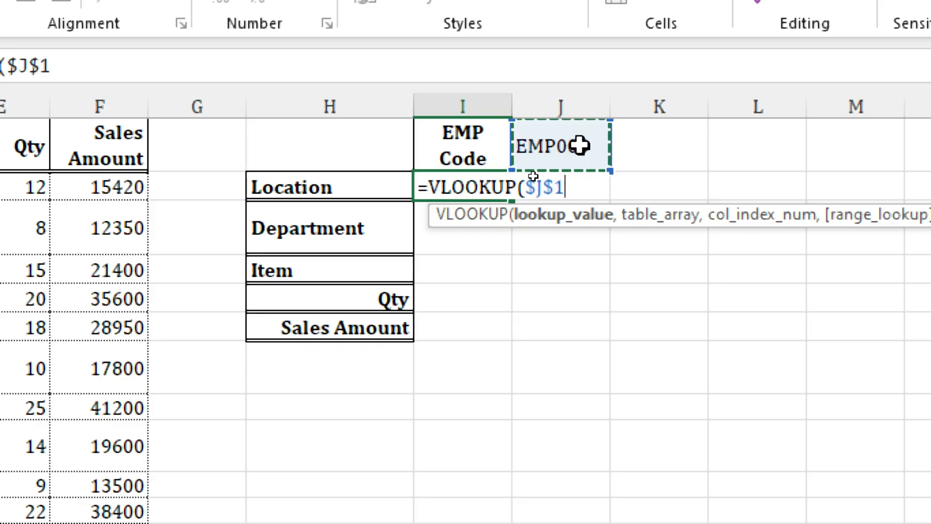
text(,)
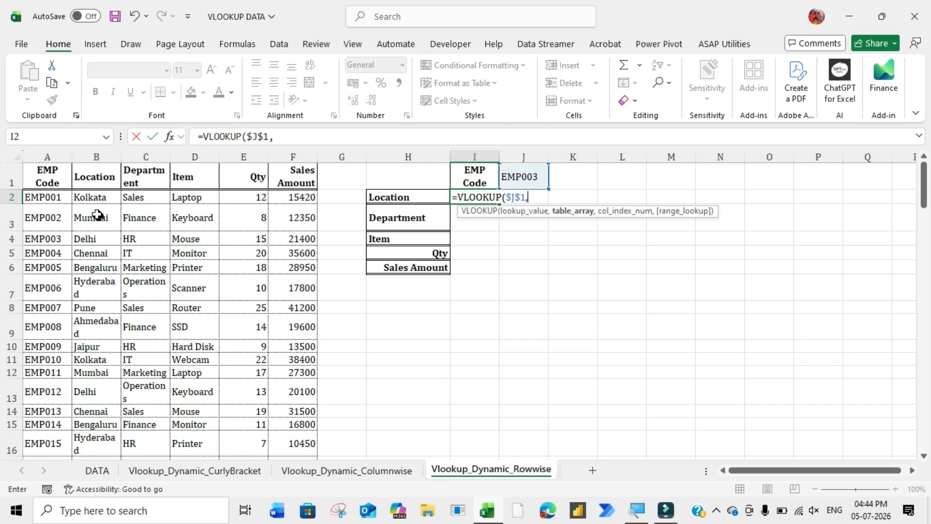
Set the row-wise formula's table array to the whole columns $A:$F as an absolute reference
drag(51, 158, 305, 181)
key(F4)
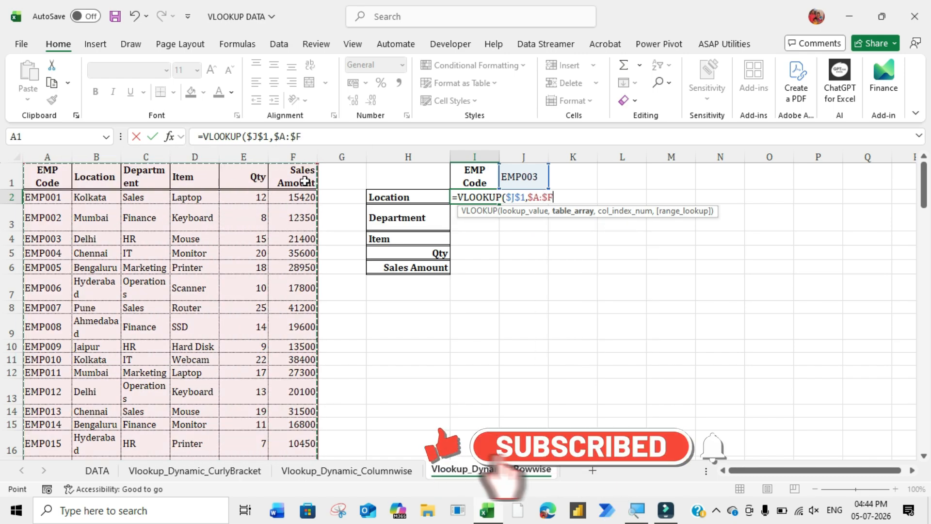
text(,)
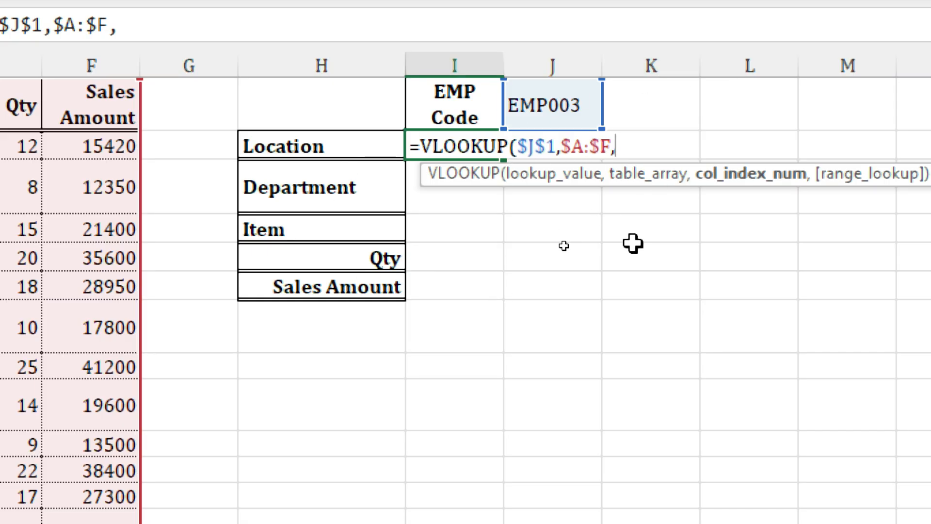
Enter row() as the column index number and preview its evaluated value, restoring the function after each check
text(row)
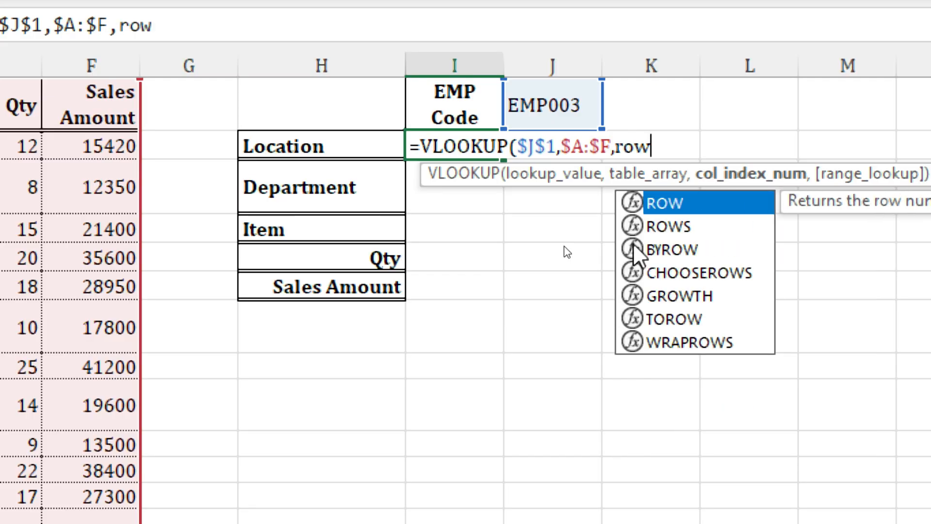
text(())
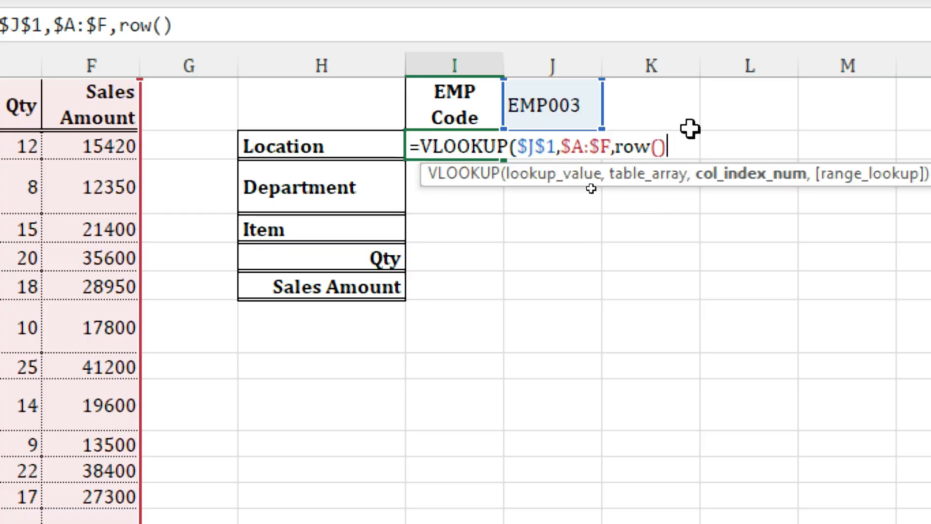
drag(670, 154, 620, 158)
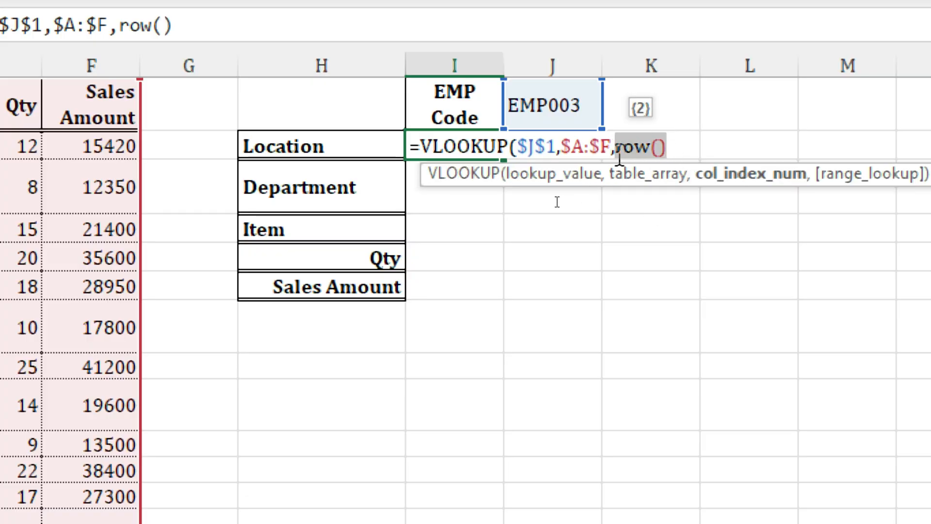
key(F9)
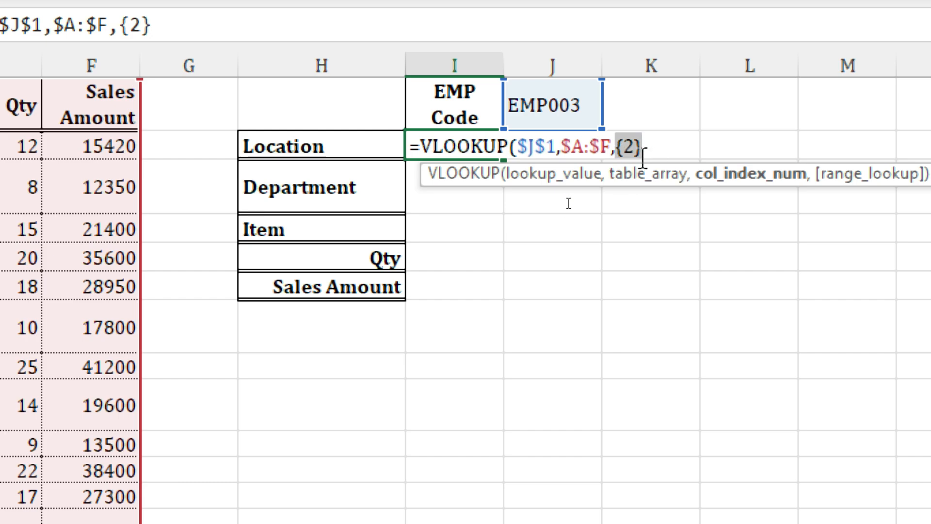
key(ctrl+z)
key(shift+Left)
key(shift+Left)
key(shift+Left)
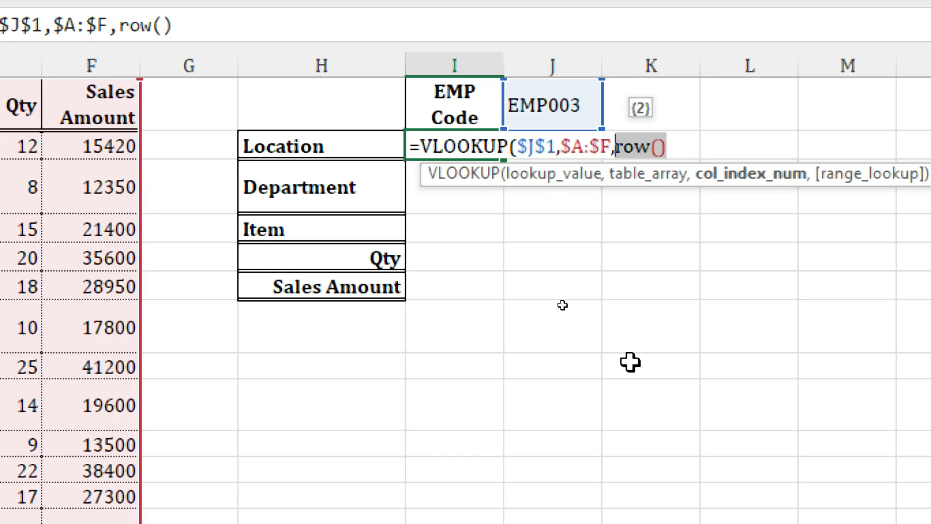
key(F9)
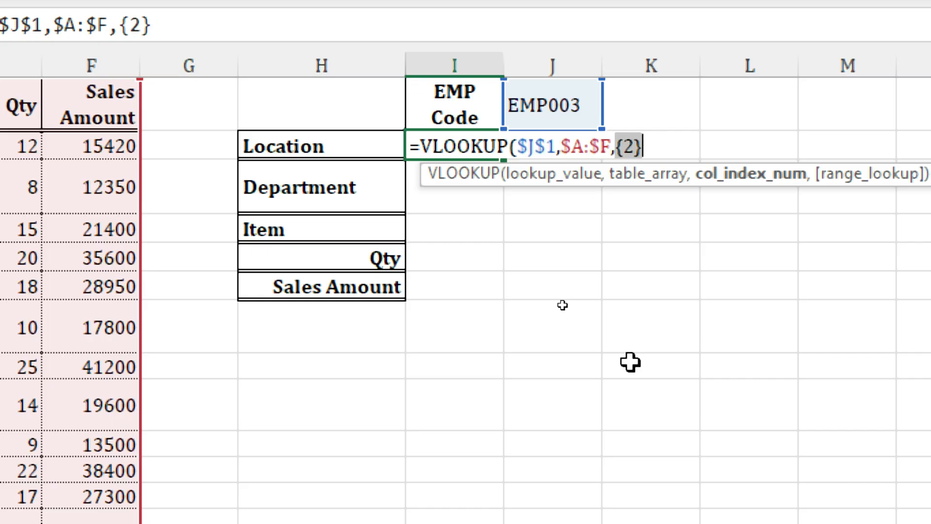
key(ctrl+z)
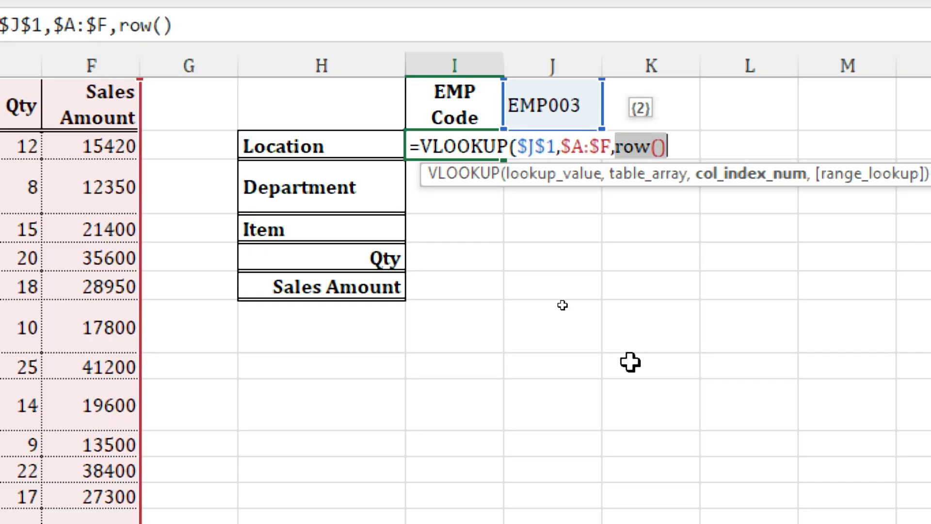
Extend the column index number to row()-0 and preview its evaluated value, restoring the expression after the check
click(674, 148)
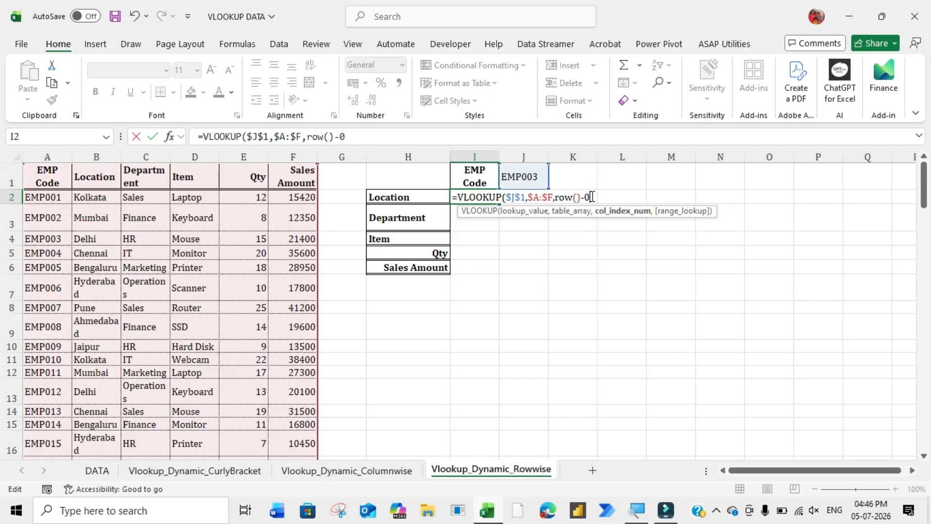
drag(591, 197, 566, 195)
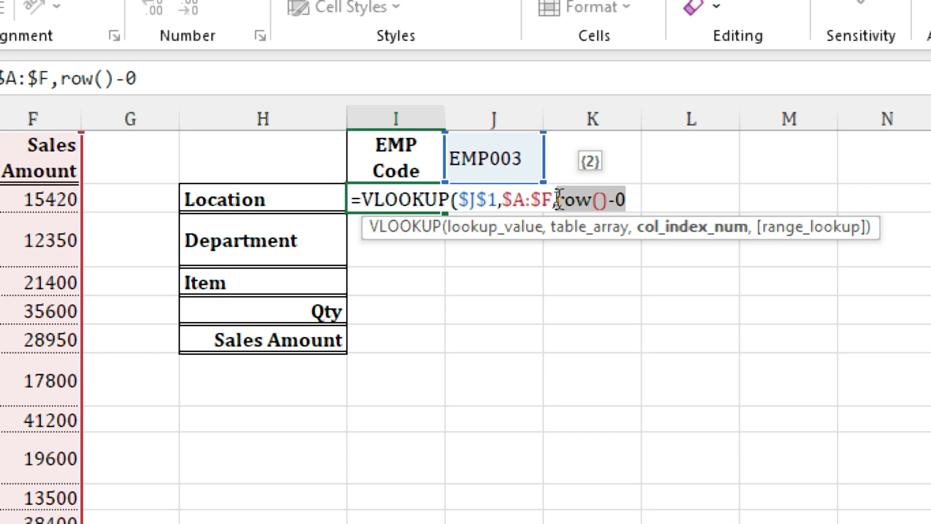
key(F9)
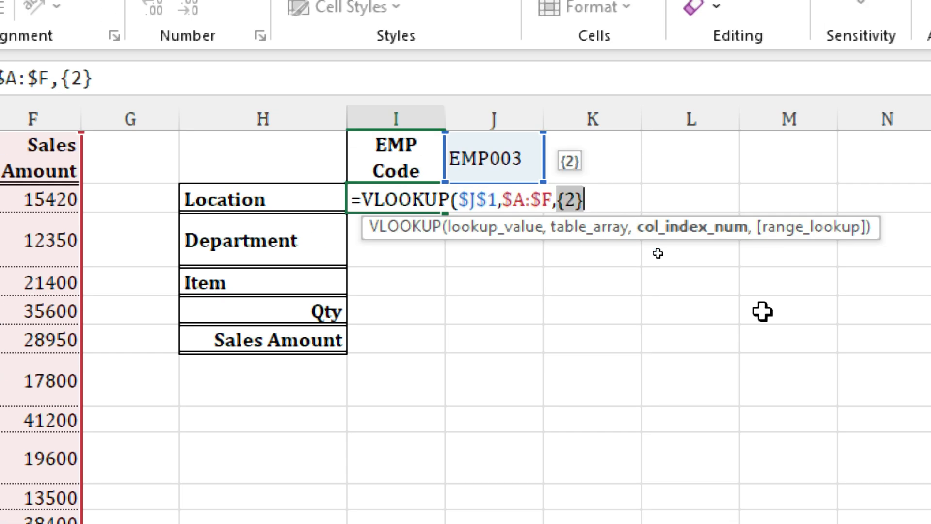
key(ctrl+z)
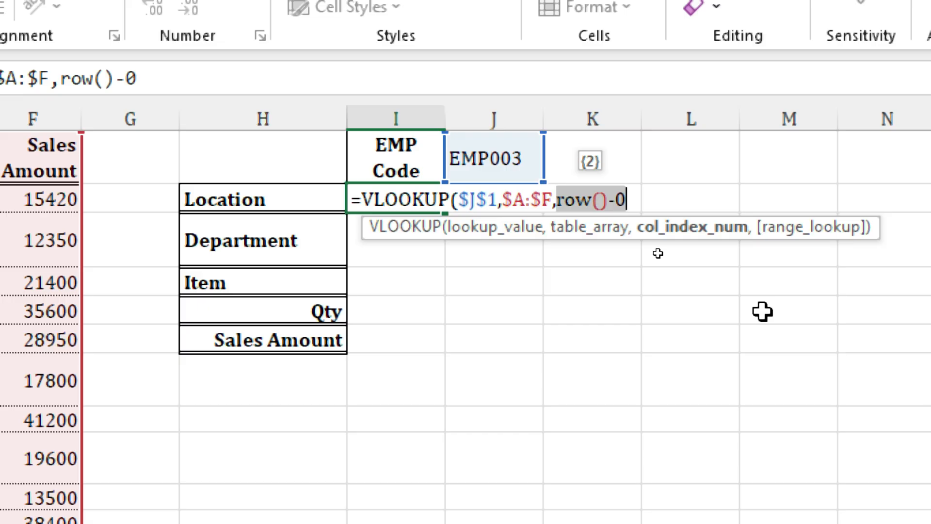
Complete the VLOOKUP formula in I2 with 0 for an exact match and enter it
key(Right)
text(,)
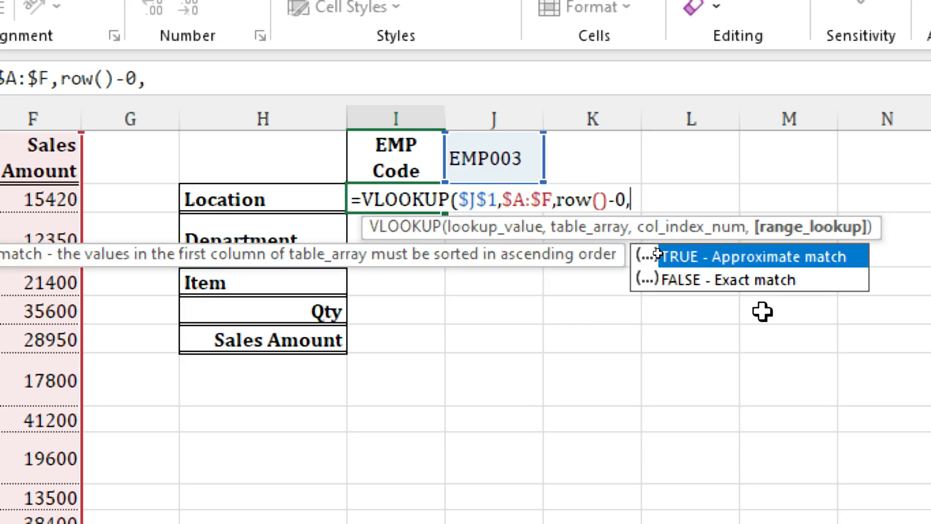
text(0))
key(Return)
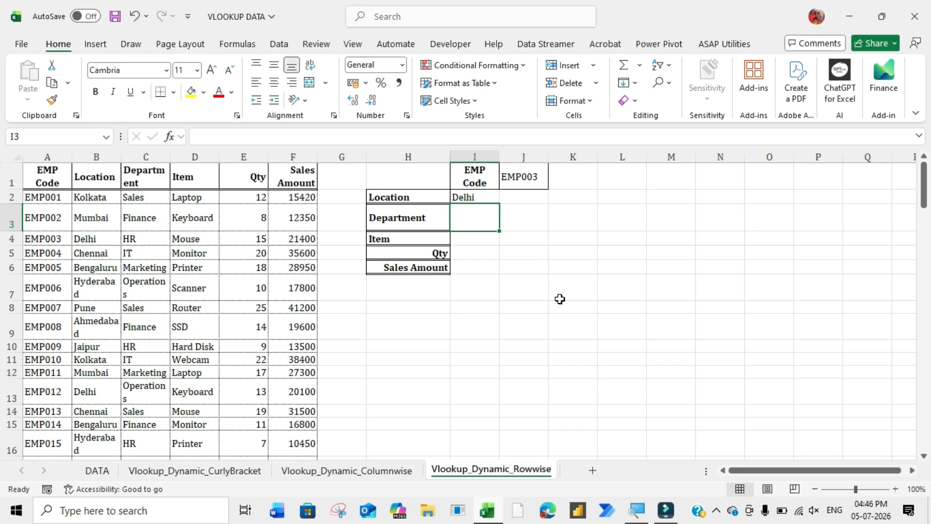
Fill the row-wise VLOOKUP formula from I2 down through I6
click(481, 197)
drag(499, 203, 486, 270)
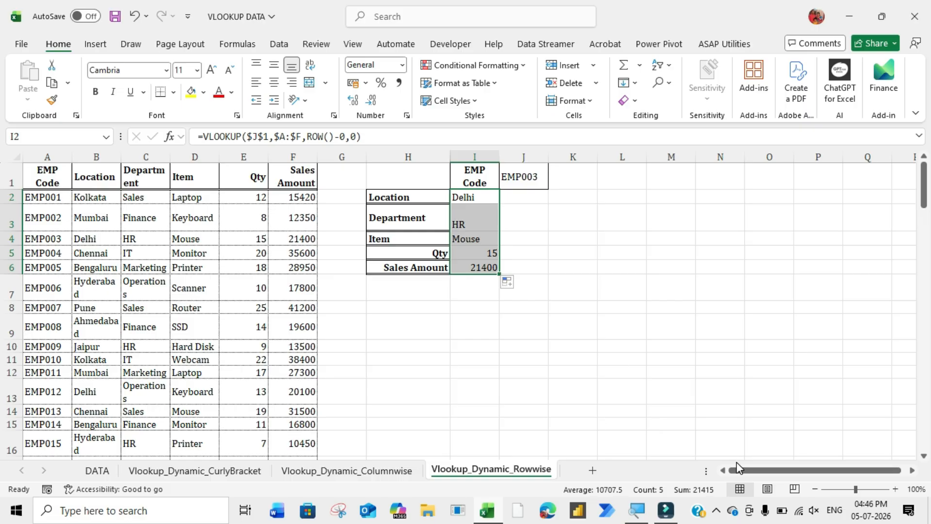
click(462, 215)
Highlight the data record in A4:F4, which matches the lookup code in J1, with a yellow fill
click(531, 171)
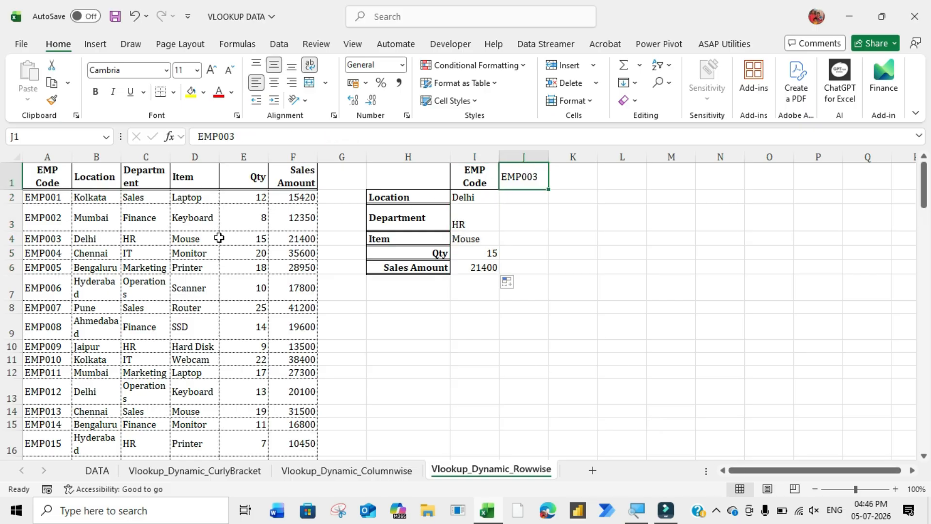
click(14, 237)
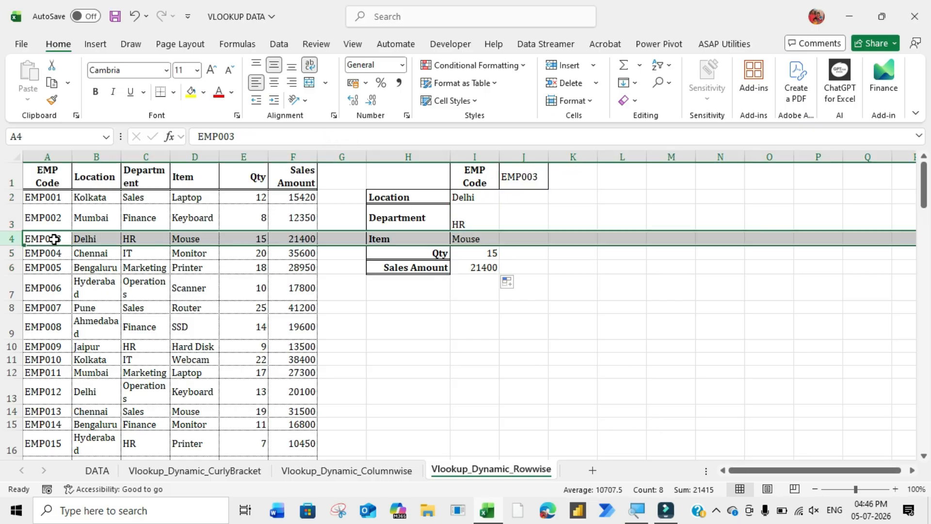
drag(51, 239, 296, 239)
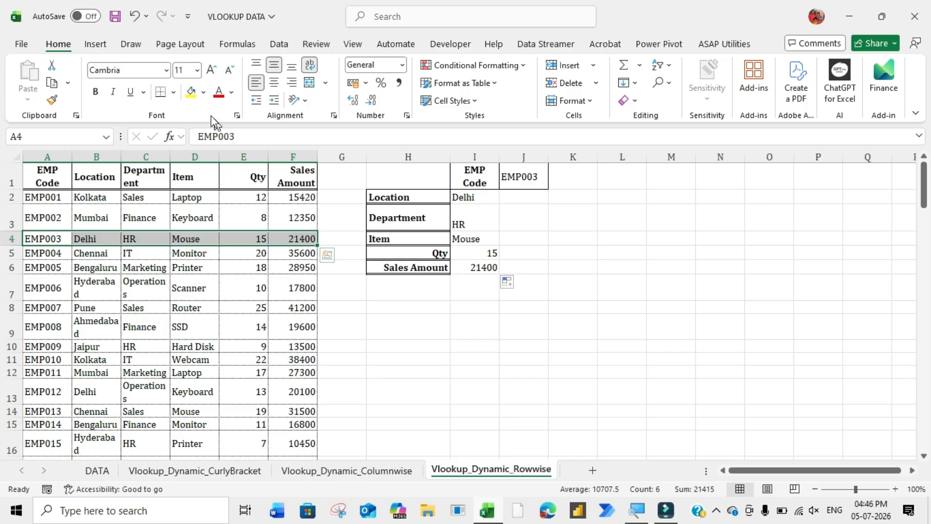
click(192, 91)
click(323, 283)
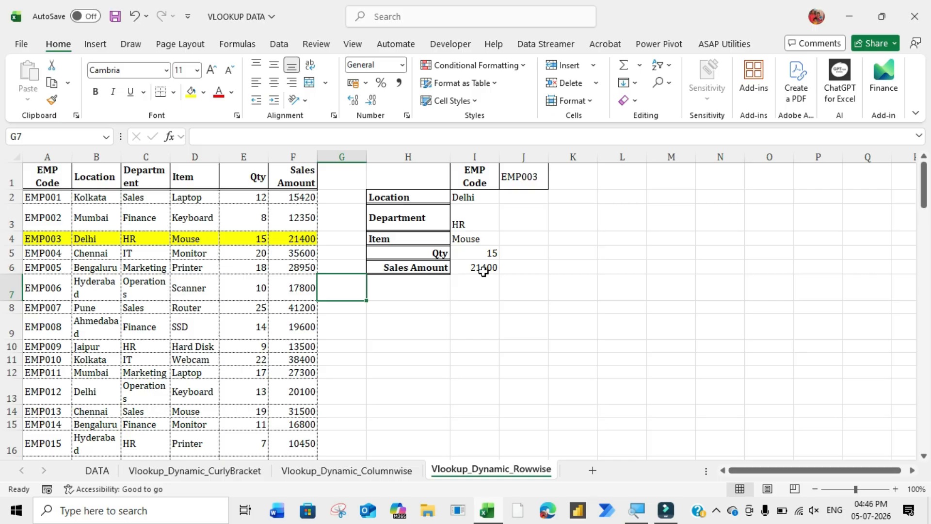
Change the employee code in J1 to EMP004 to test the row-wise formulas
click(526, 180)
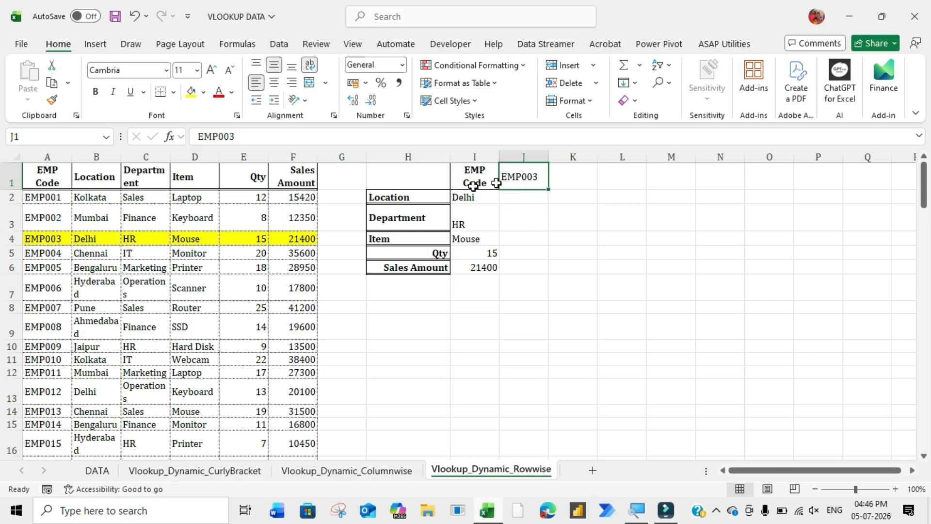
key(F2)
key(BackSpace)
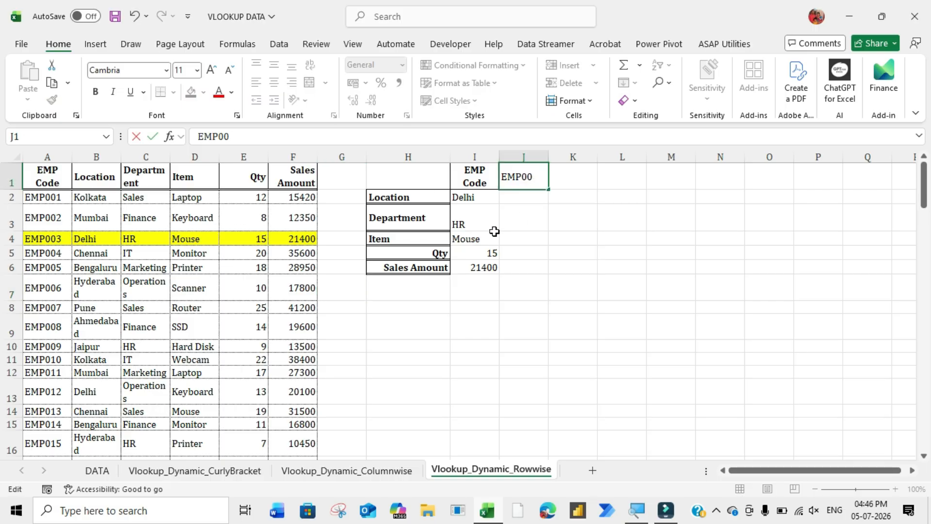
text(4)
key(Return)
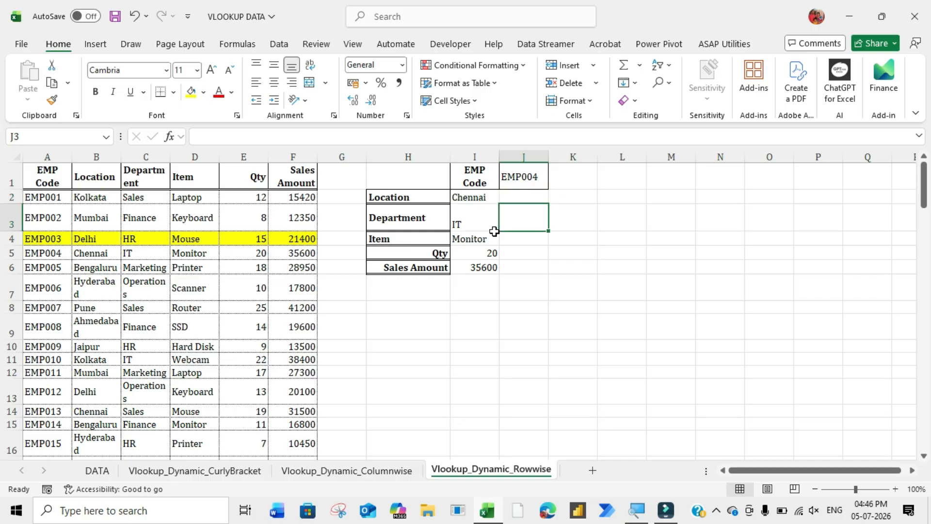
Examine the row-wise VLOOKUP formulas and their results in I2:I6 for the new employee code
key(Up)
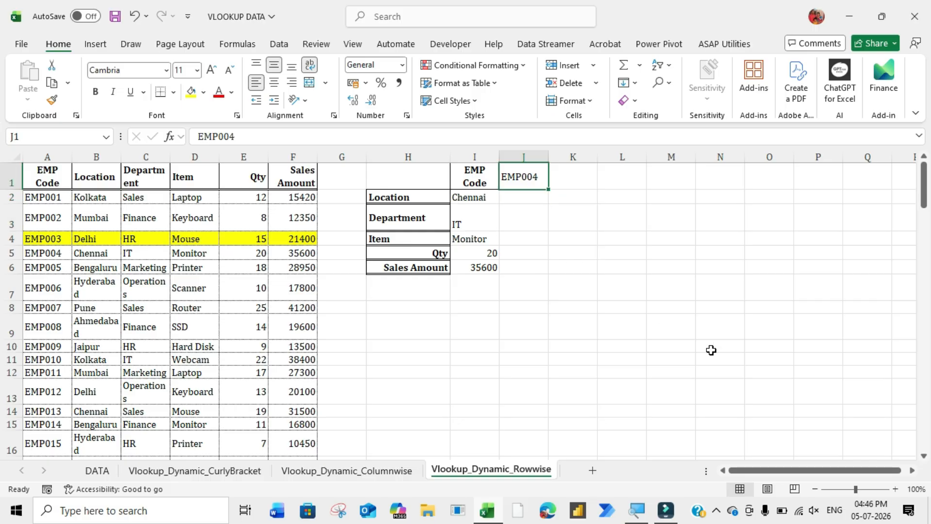
key(Left)
key(Down)
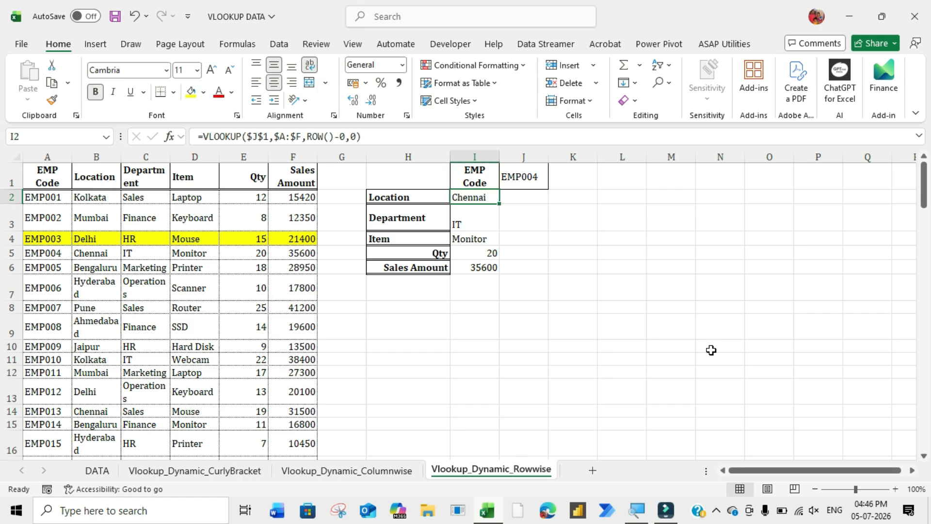
key(Down)
key(Down)
key(Down)
key(Down)
key(Up)
key(Up)
key(Up)
key(Up)
key(Up)
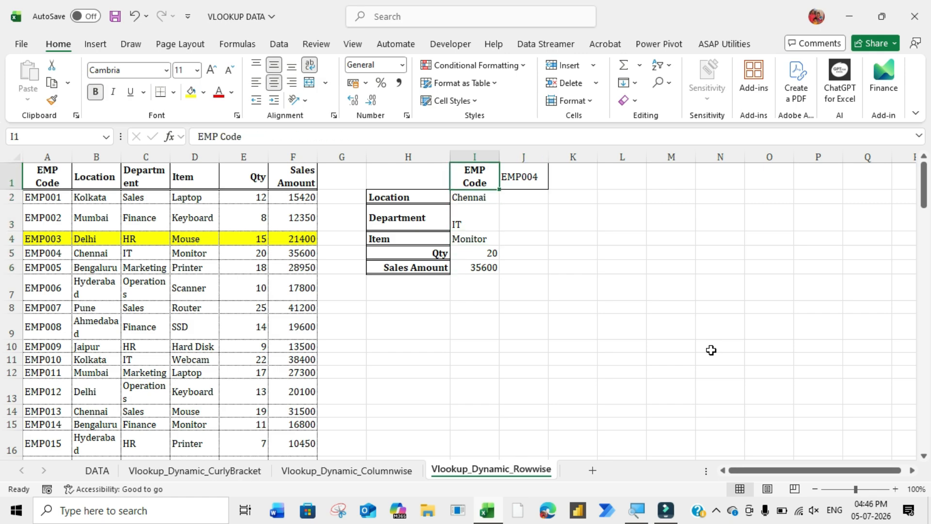
key(Down)
key(Down)
key(Down)
key(Down)
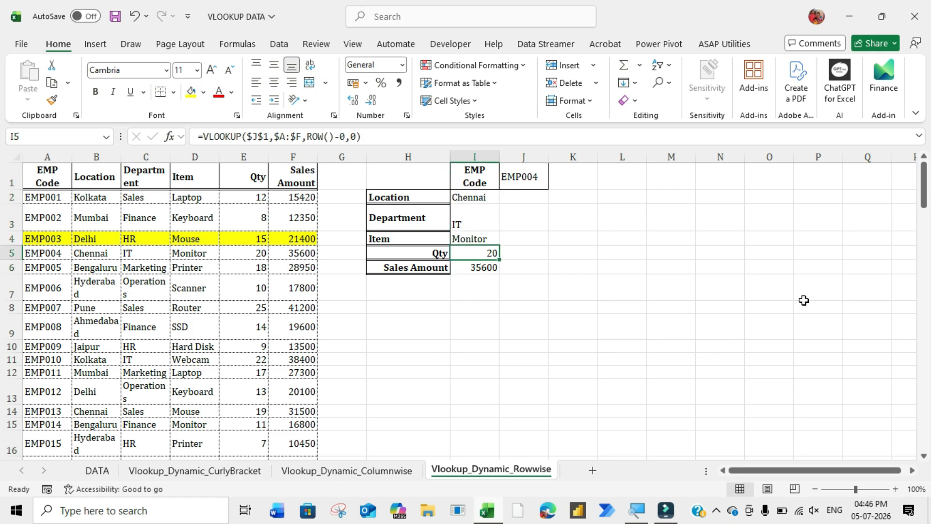